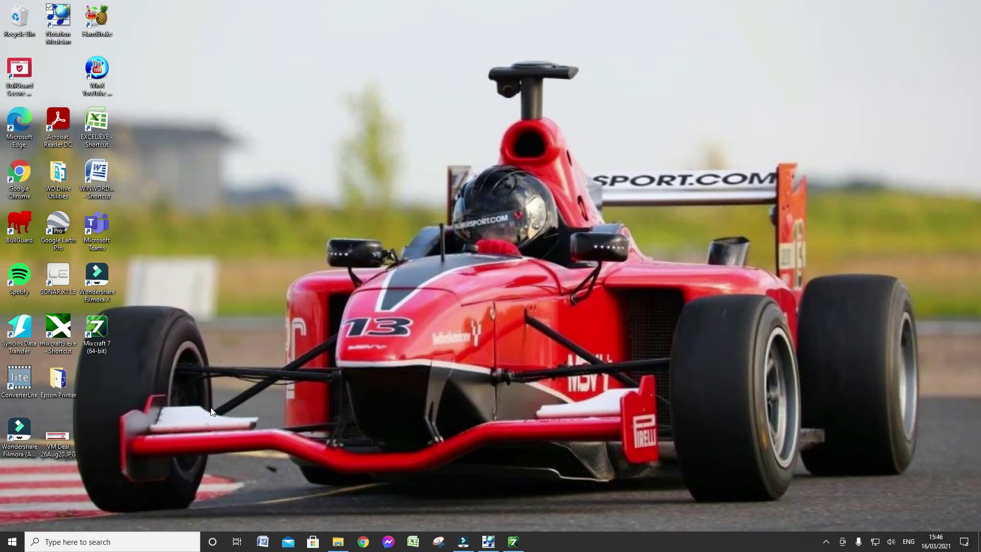
# - Switch to Mixcraft, view the files offered for adding a sound to the project, and close the dialog without importing anything
pyautogui.click(339, 546)
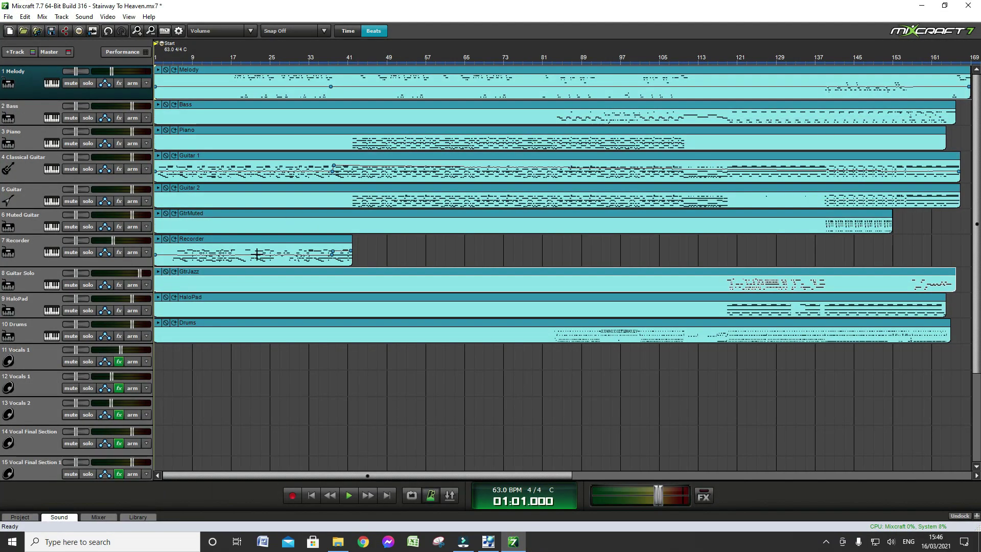
pyautogui.scroll(1, 257, 252)
pyautogui.scroll(-1, 257, 254)
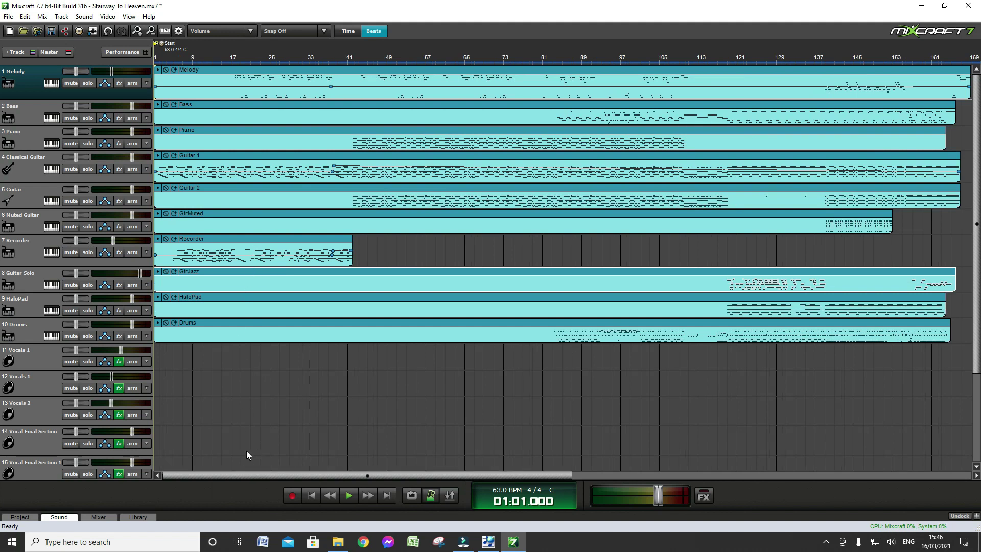
pyautogui.click(84, 16)
pyautogui.click(93, 29)
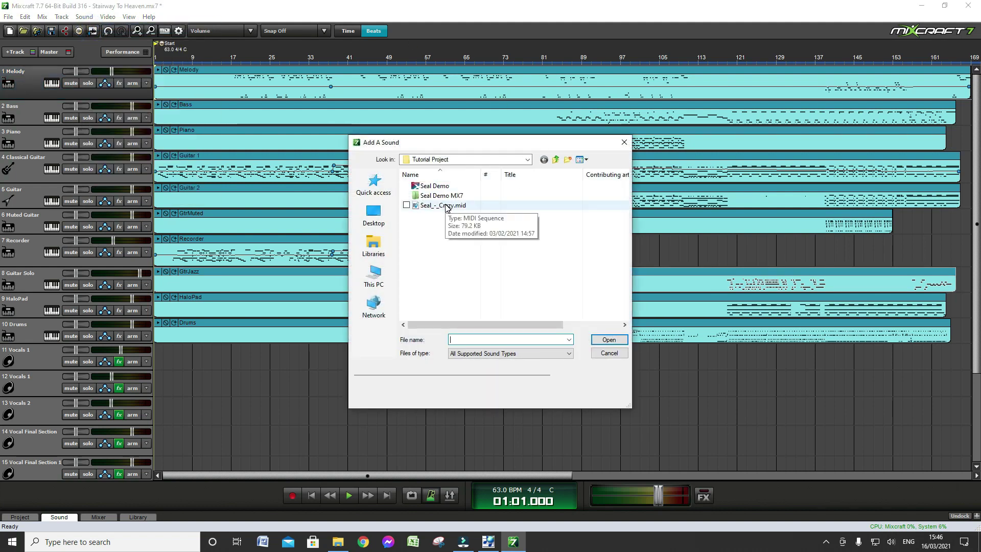
pyautogui.click(623, 142)
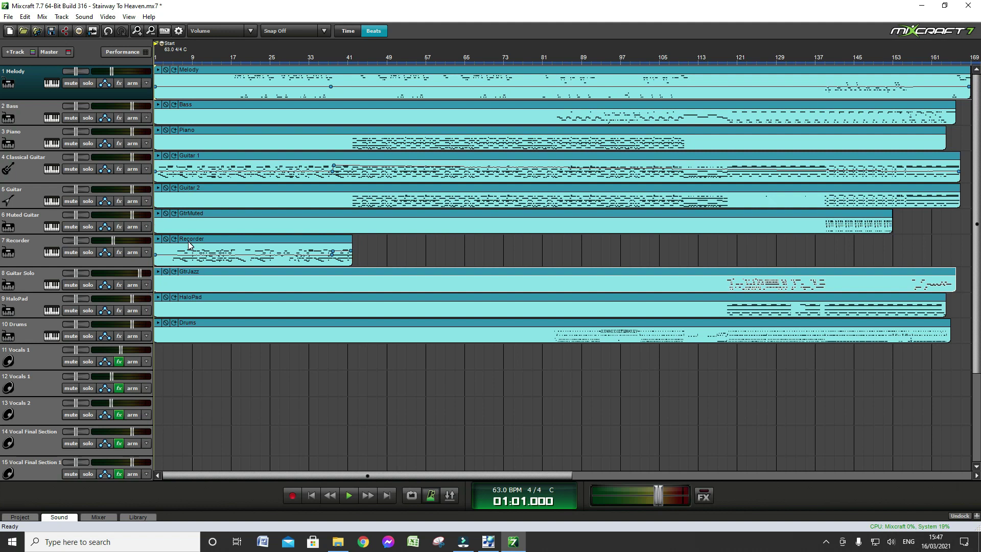
# - Search the instrument presets for "muted" and assign the Muted Guitar preset to track 6
pyautogui.click(52, 227)
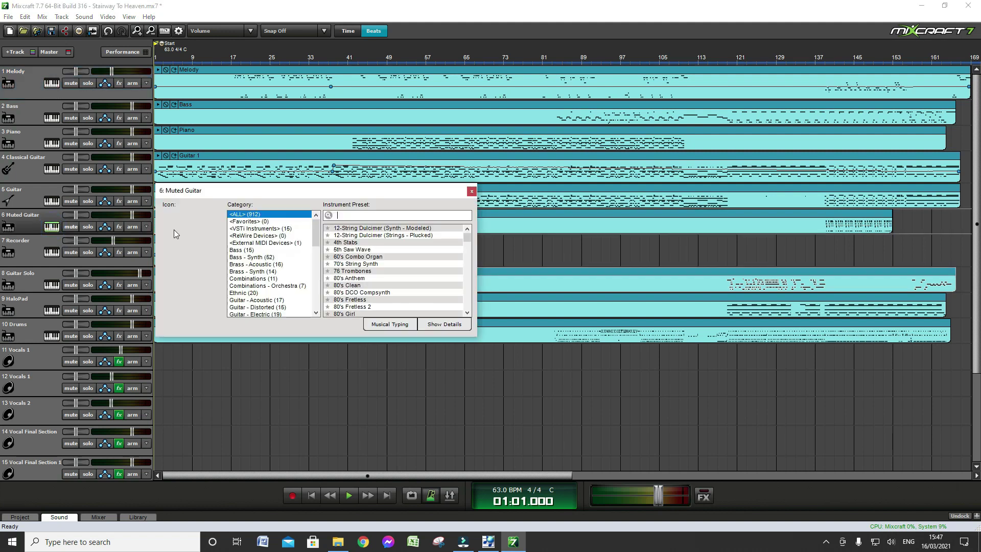
pyautogui.write('mutd')
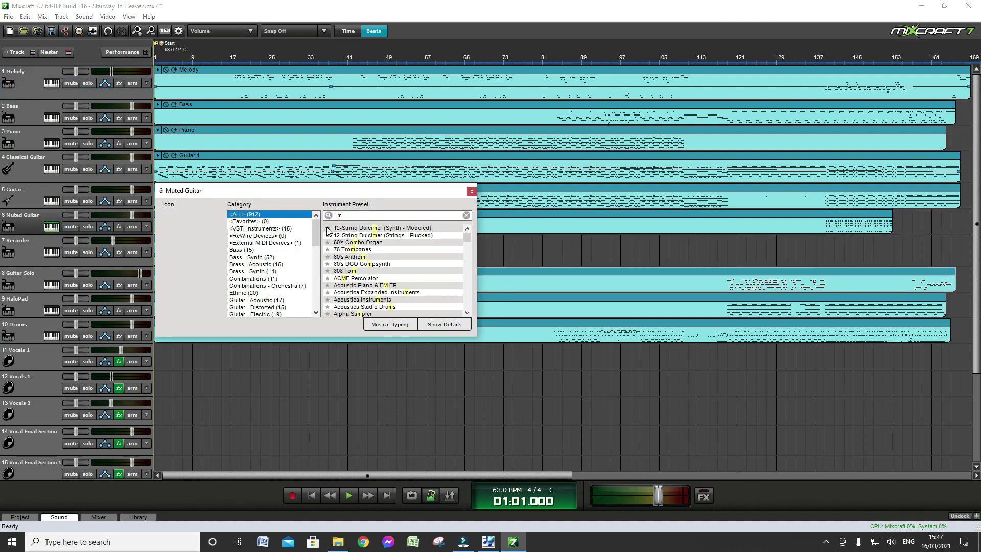
pyautogui.press('BackSpace')
pyautogui.write('ed')
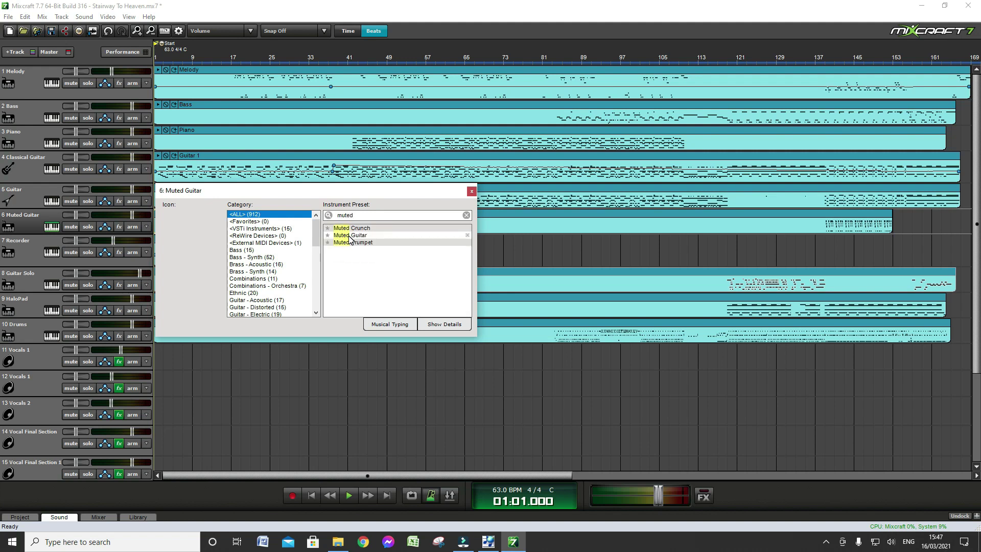
pyautogui.click(350, 236)
pyautogui.click(471, 191)
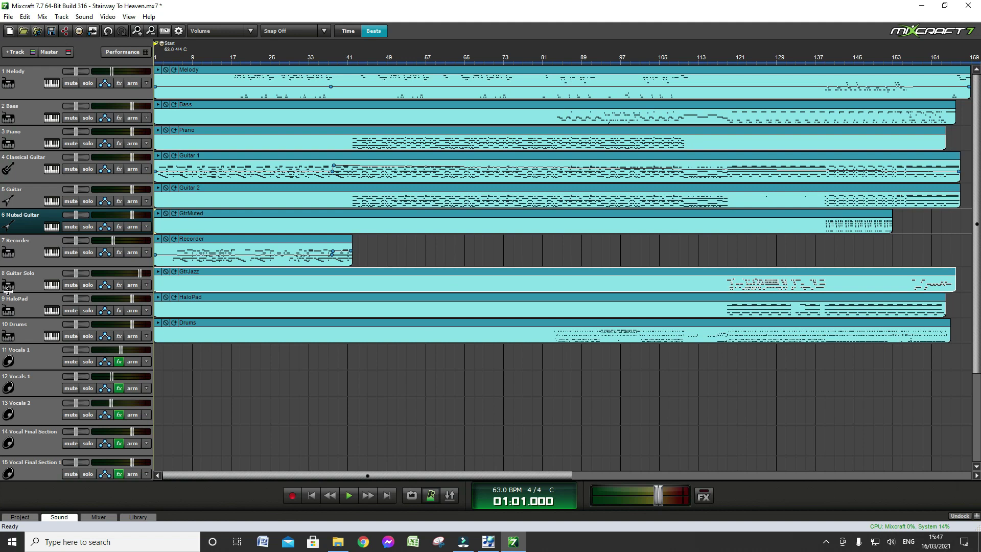
# - Browse track 6's Guitar - Distorted and Percussion - Drum Kits presets without changing its instrument
pyautogui.click(53, 227)
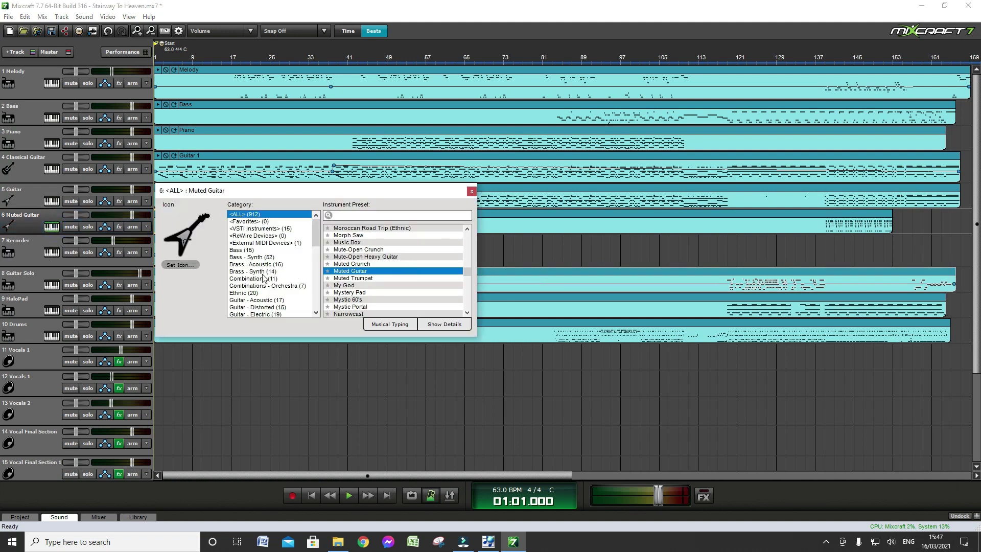
pyautogui.click(265, 307)
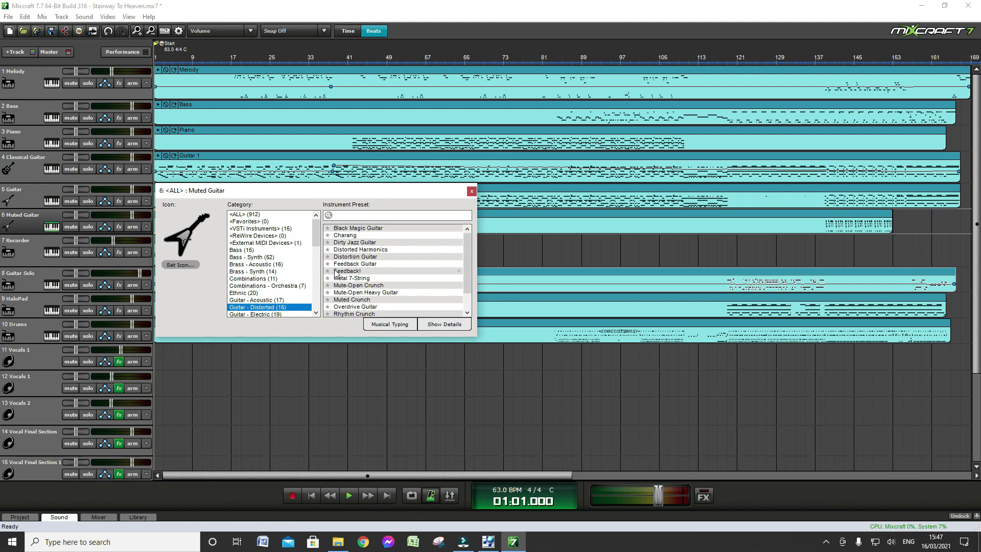
pyautogui.moveTo(317, 239); pyautogui.dragTo(316, 274)
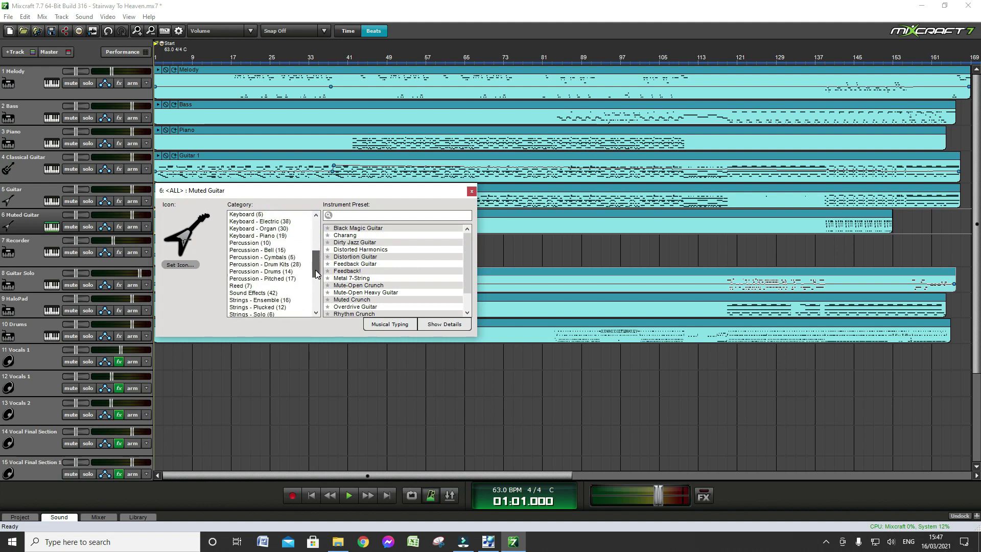
pyautogui.click(280, 265)
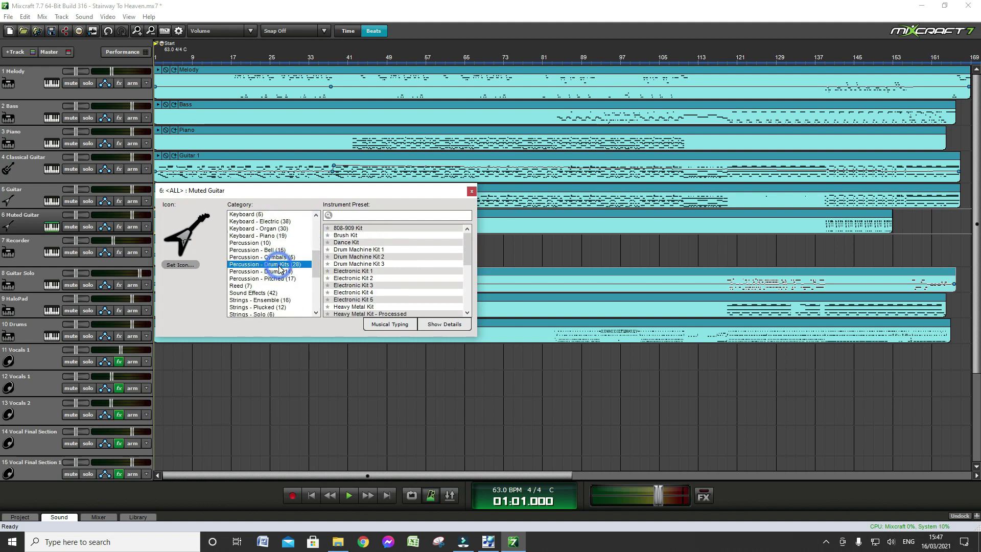
pyautogui.moveTo(470, 255); pyautogui.dragTo(470, 299)
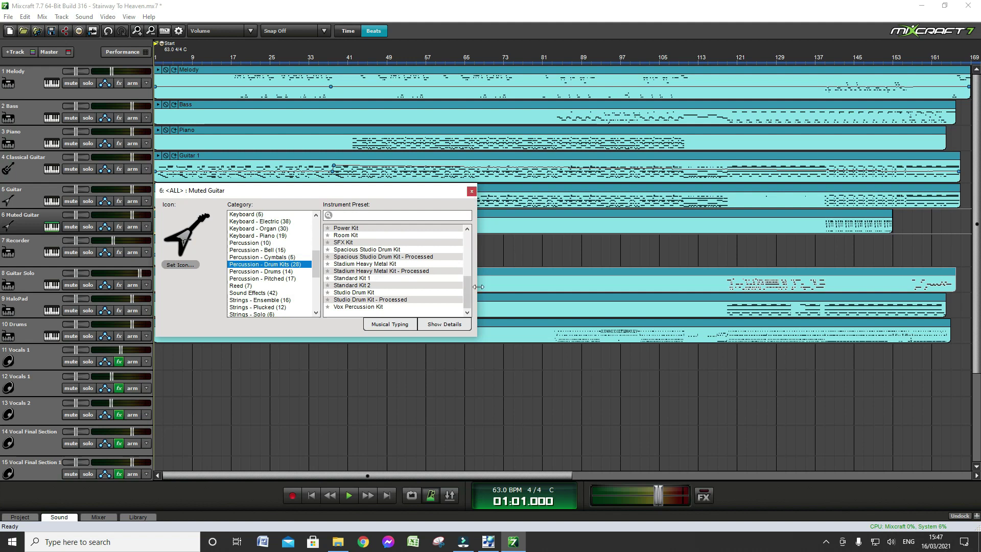
pyautogui.moveTo(467, 289); pyautogui.dragTo(464, 239)
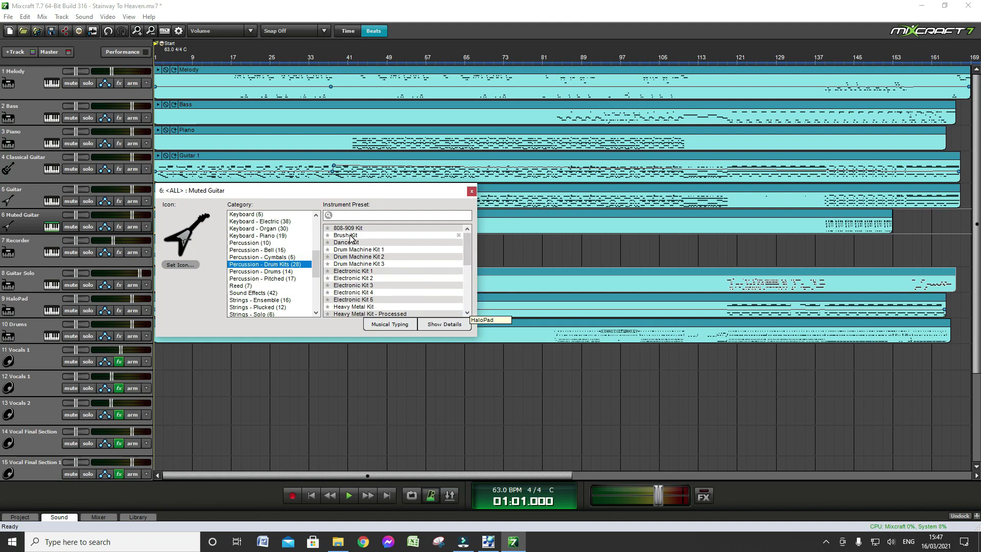
pyautogui.click(472, 192)
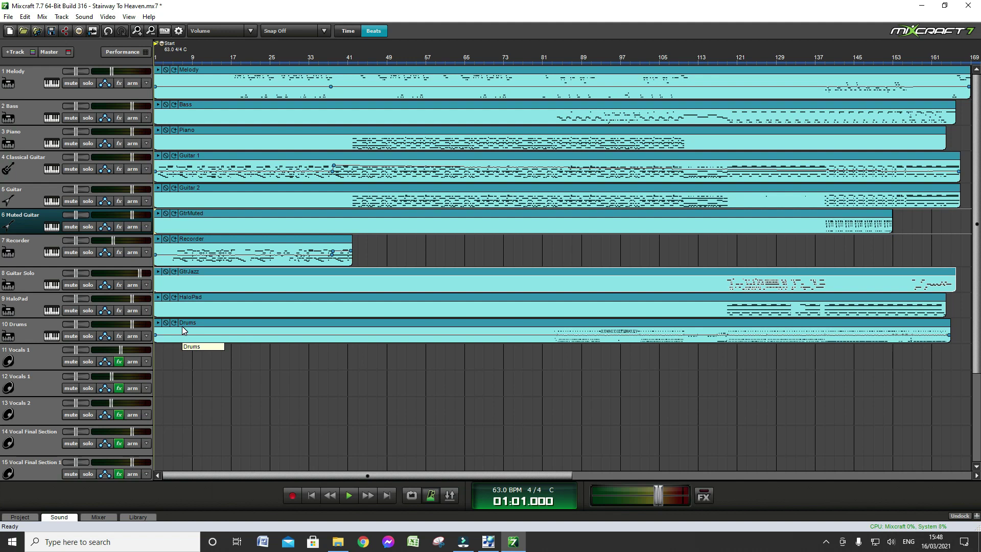
# - Switch to Notation Musician to view the stairway score, and return to Mixcraft
pyautogui.click(488, 542)
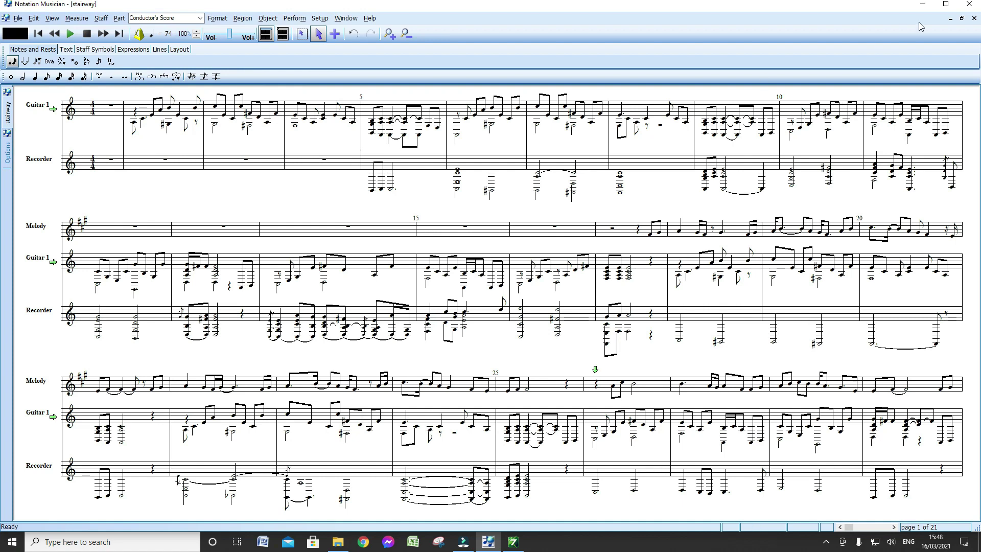
pyautogui.click(950, 18)
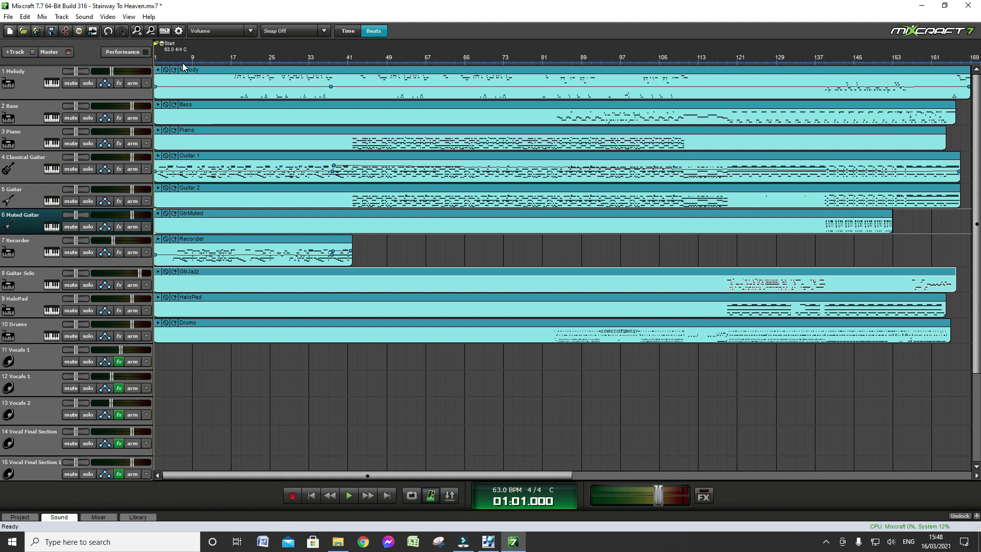
# - Play the song briefly from bar 5, return to the start, and listen to the opening bars
pyautogui.scroll(5, 174, 60)
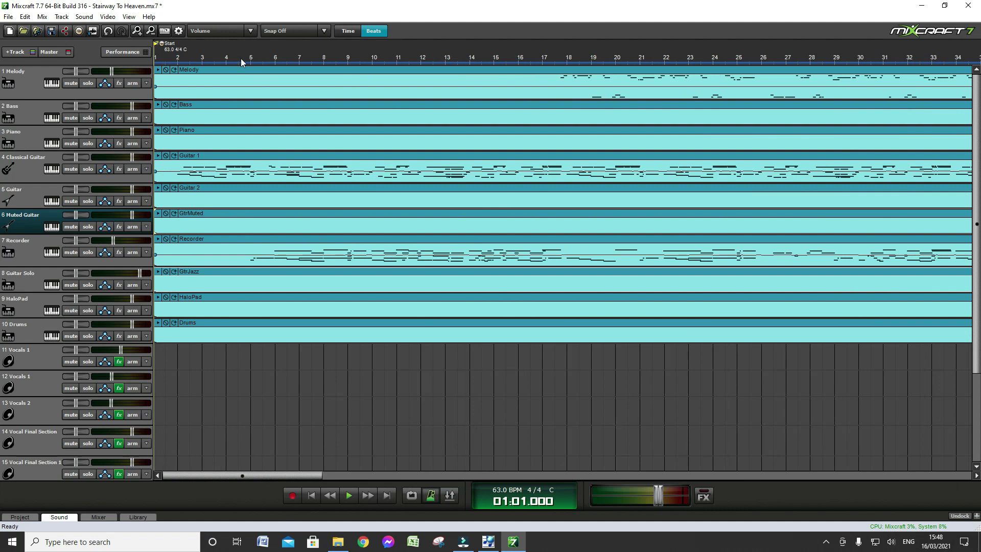
pyautogui.click(254, 58)
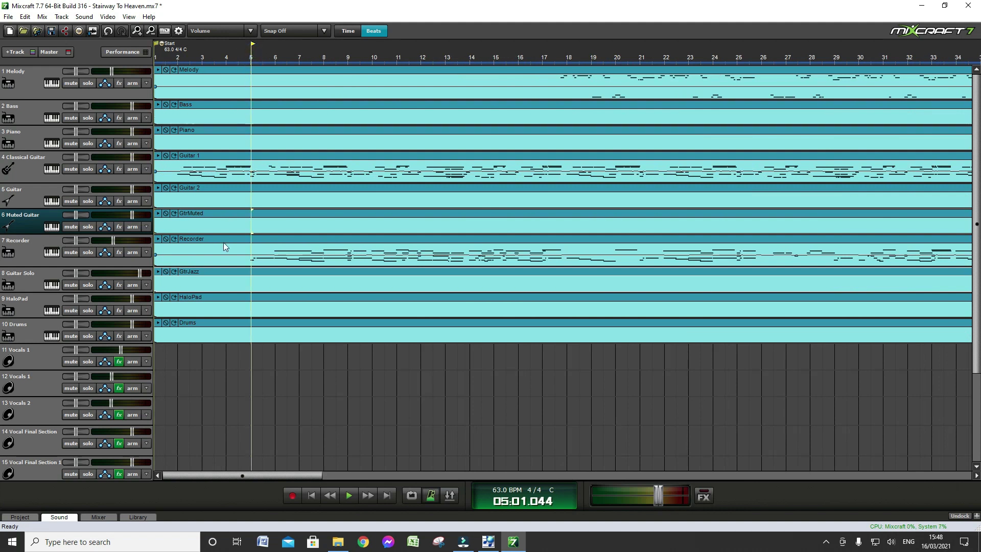
pyautogui.press('space')
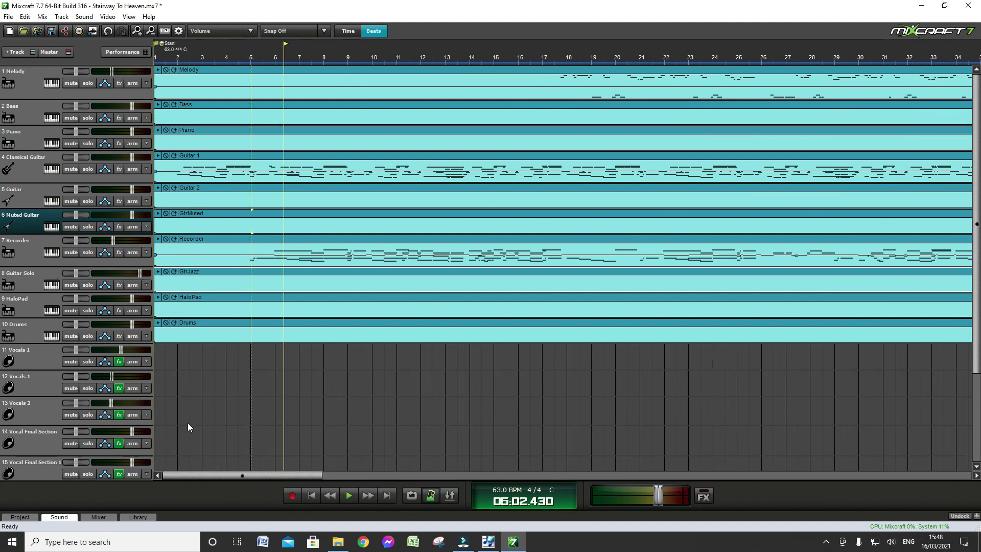
pyautogui.click(313, 495)
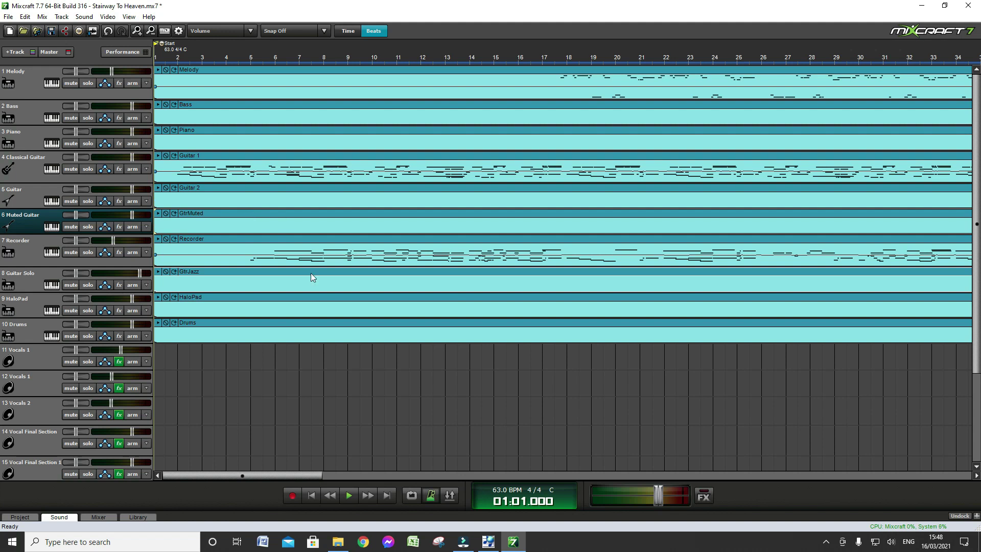
pyautogui.click(349, 495)
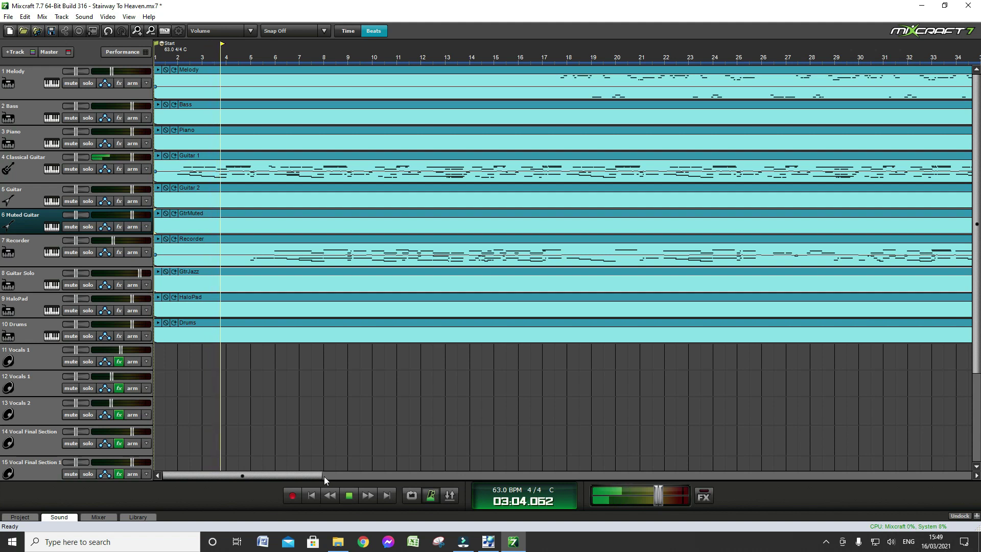
pyautogui.click(349, 496)
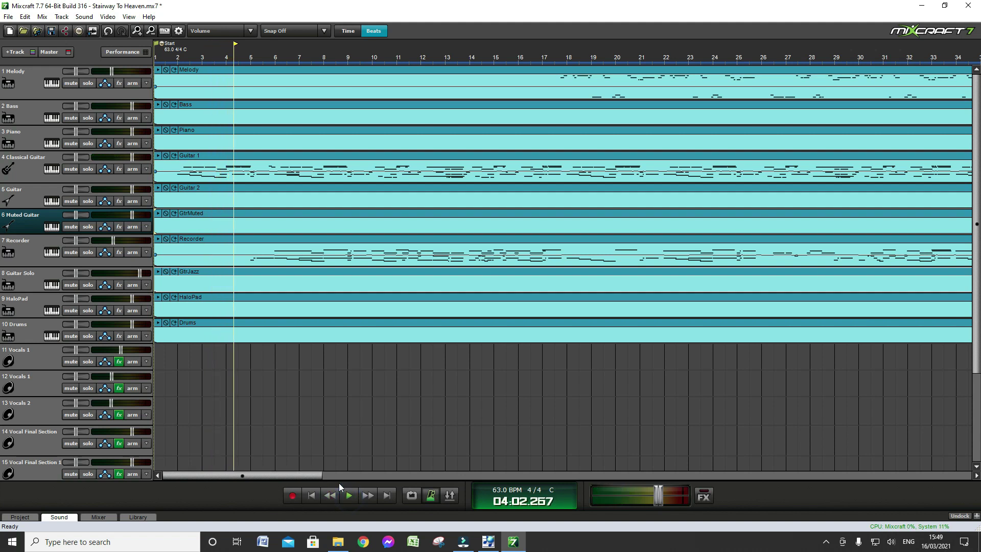
# - Change track 4's instrument to the Distortion Guitar preset from the Guitar - Distorted category
pyautogui.click(52, 169)
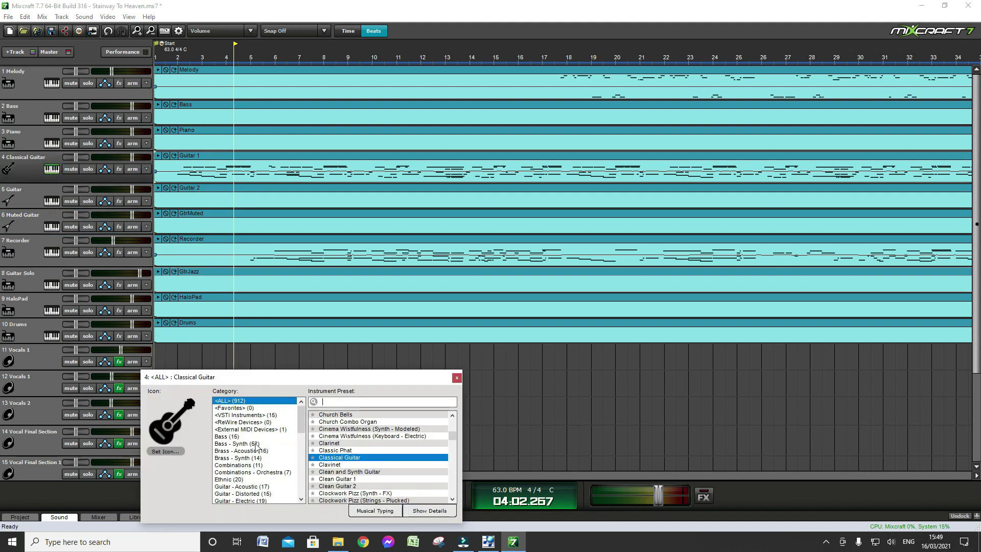
pyautogui.click(252, 493)
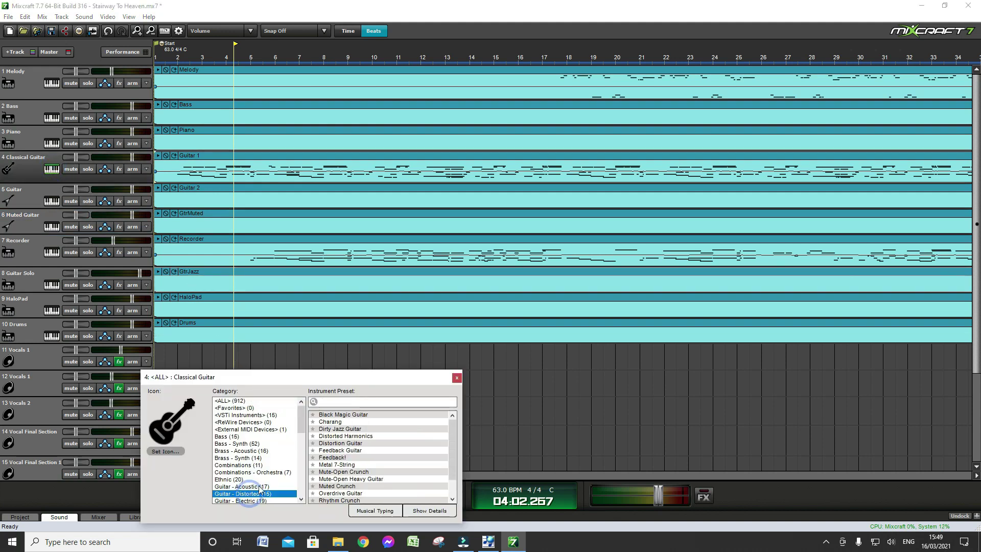
pyautogui.click(342, 443)
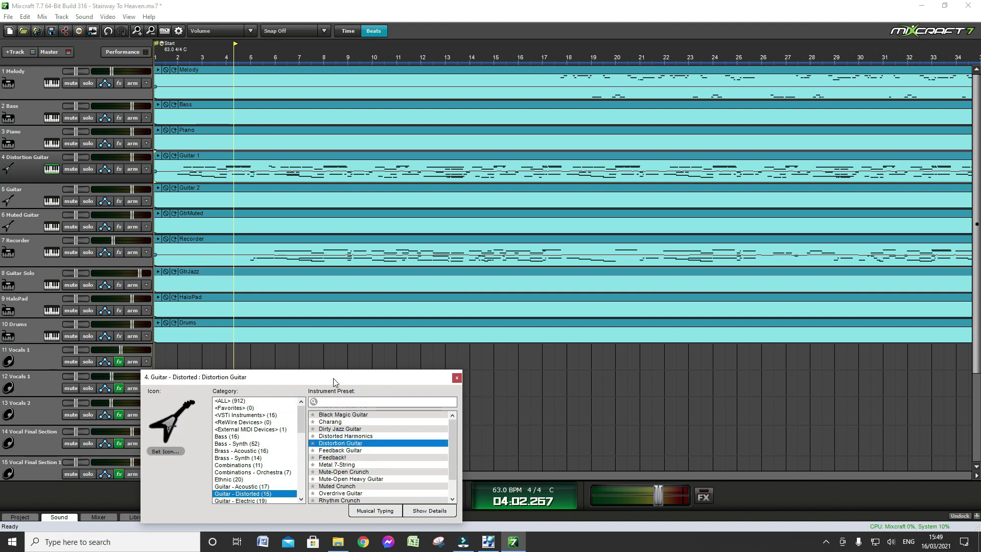
# - Move the instrument window off the transport controls and audition track 4's distorted sound from the song's start
pyautogui.moveTo(332, 383); pyautogui.dragTo(608, 172)
pyautogui.click(310, 496)
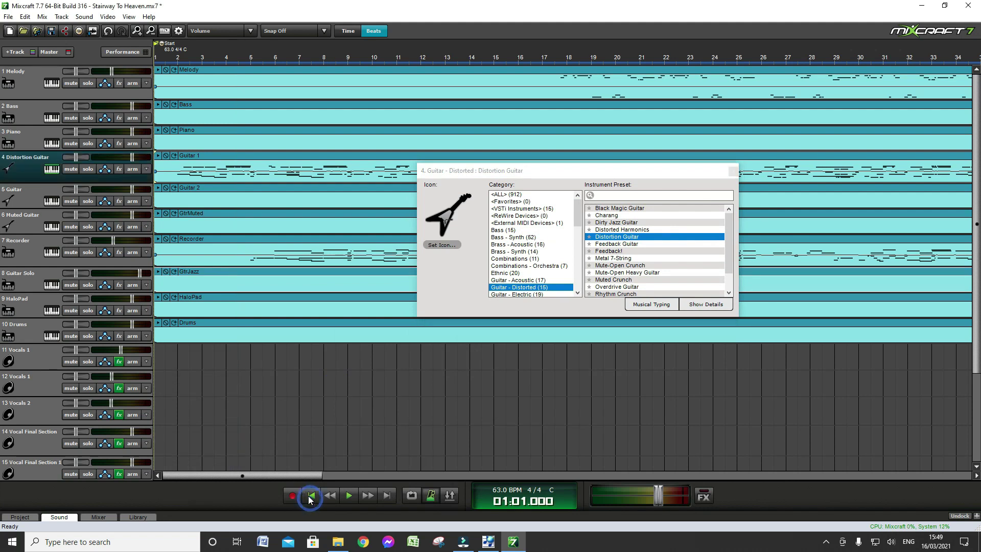
pyautogui.click(349, 495)
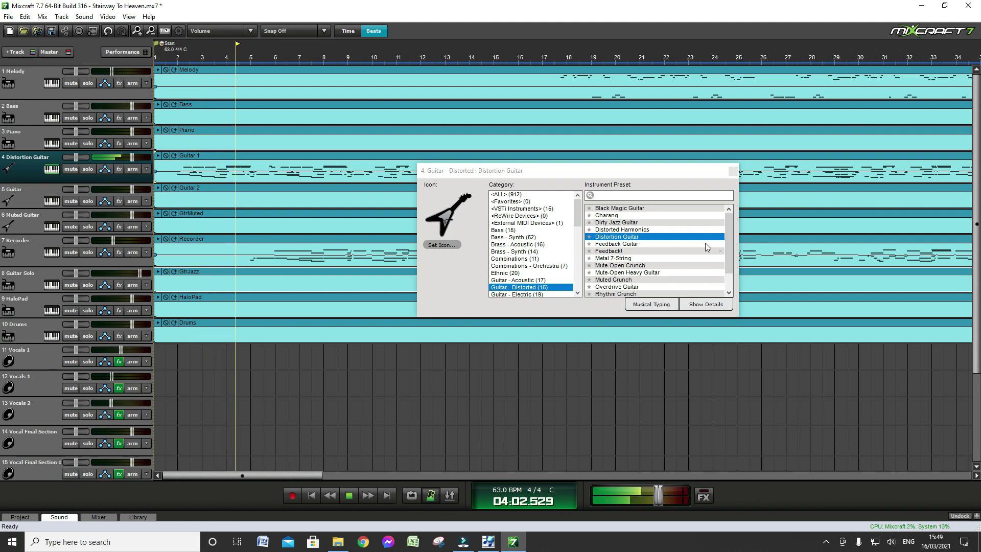
pyautogui.click(353, 494)
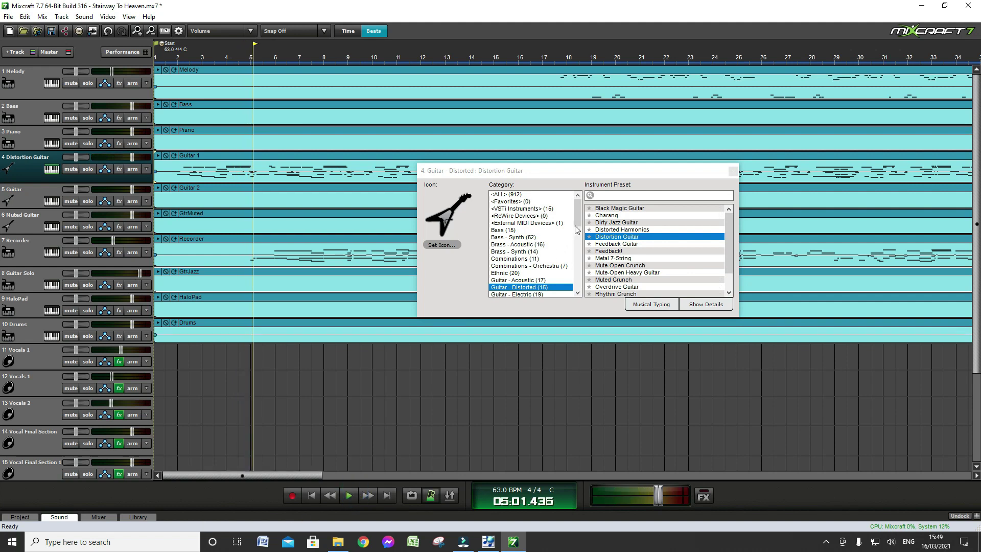
# - Set track 4's instrument to the Classical Guitar preset from the Guitar - Acoustic category
pyautogui.moveTo(576, 219); pyautogui.dragTo(576, 227)
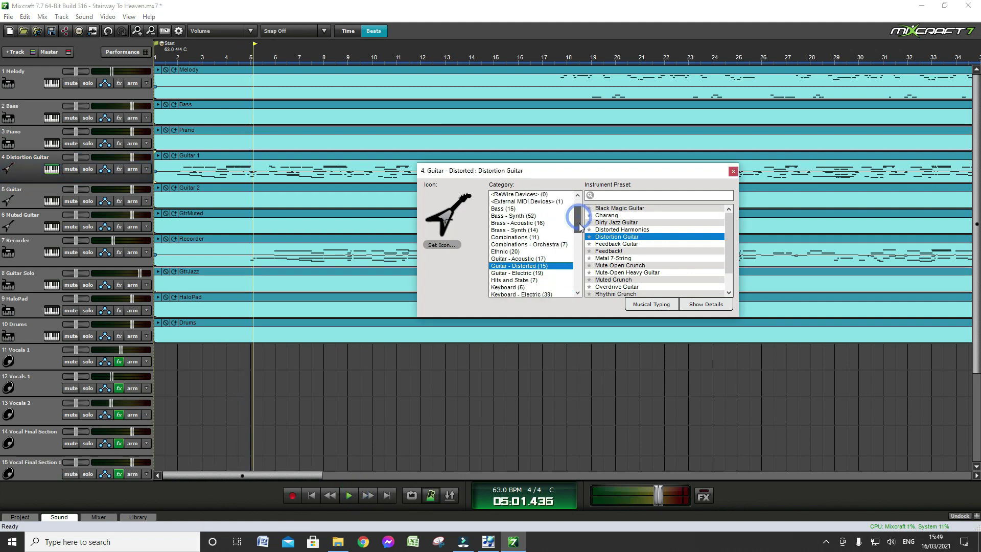
pyautogui.click(529, 258)
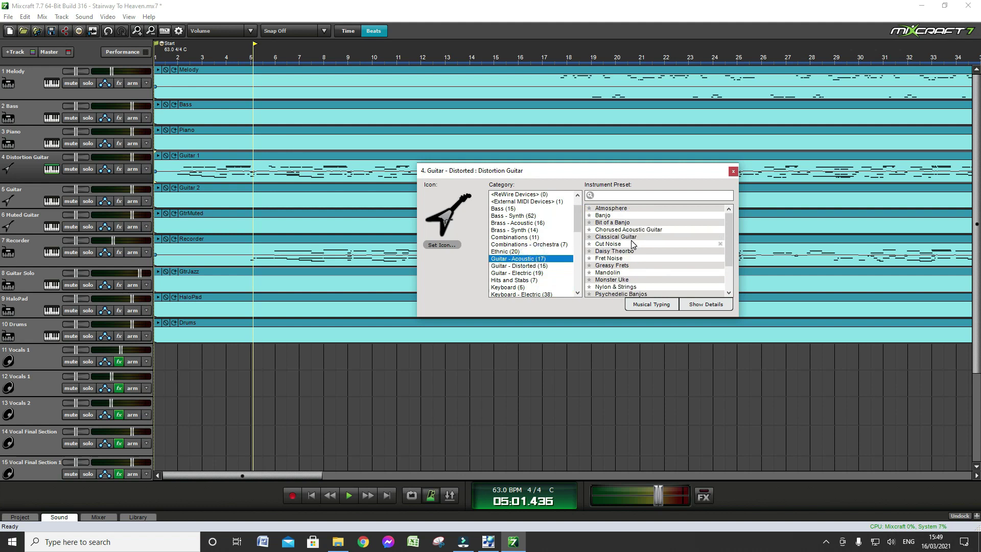
pyautogui.scroll(-2, 632, 245)
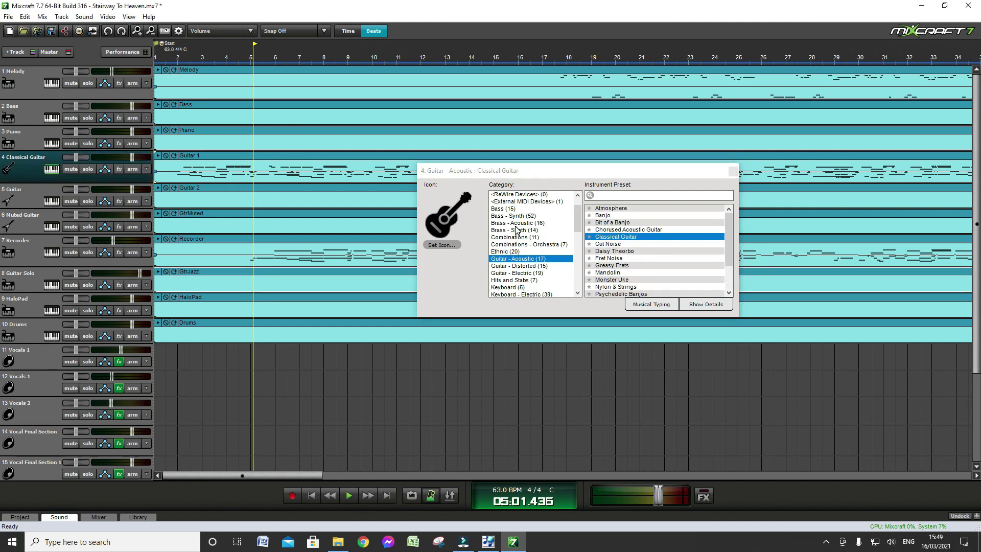
pyautogui.click(732, 171)
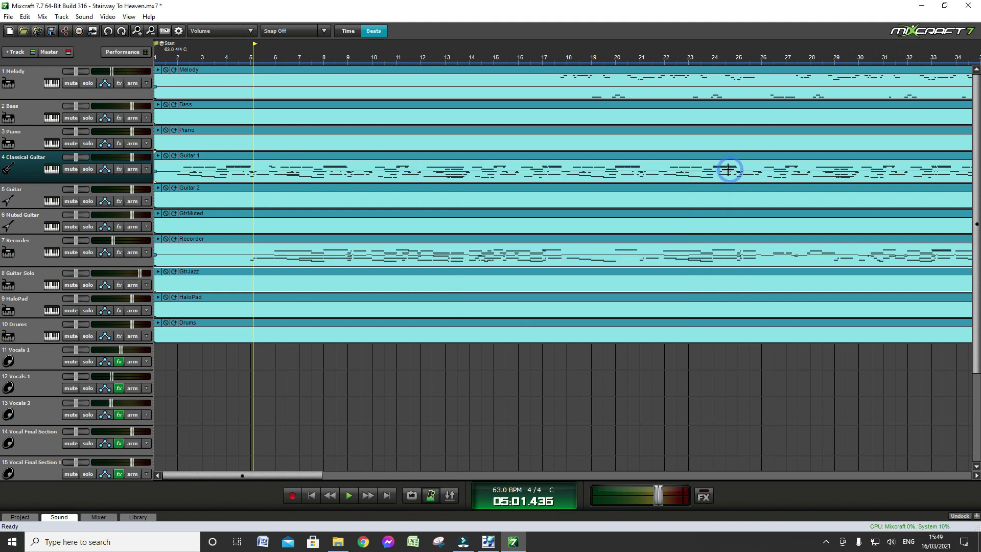
# - Open the effect list of the Classical Guitar track and browse its effect chain presets
pyautogui.click(119, 170)
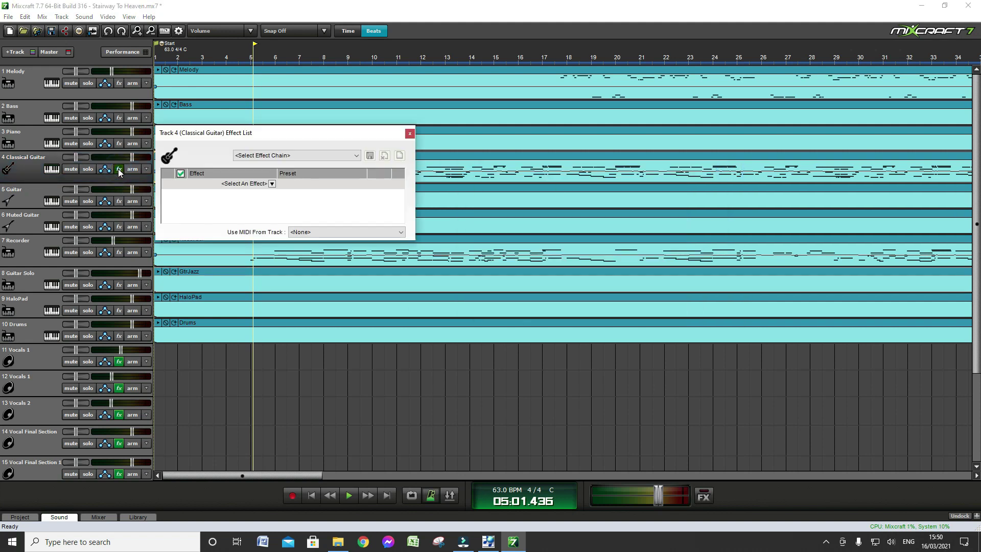
pyautogui.click(357, 155)
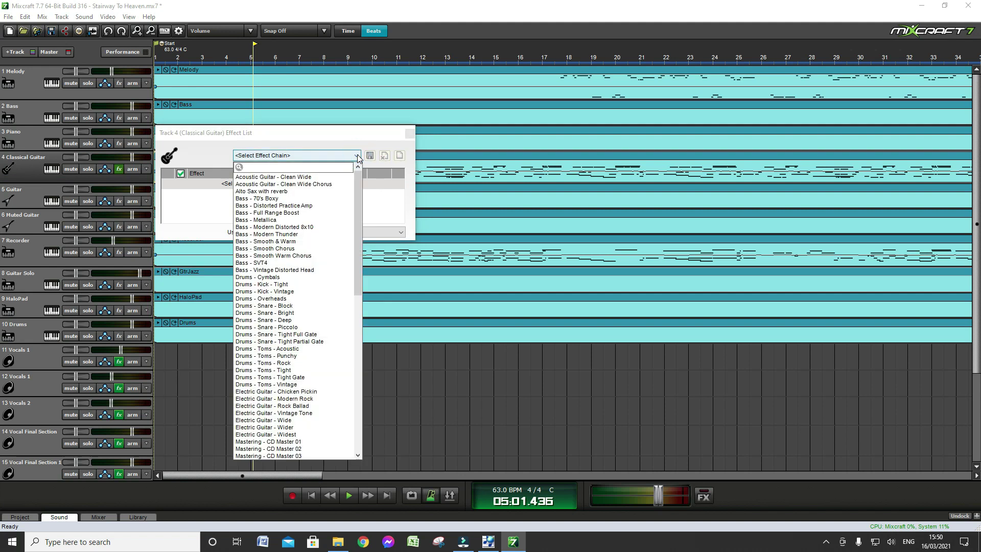
pyautogui.moveTo(358, 201); pyautogui.dragTo(354, 249)
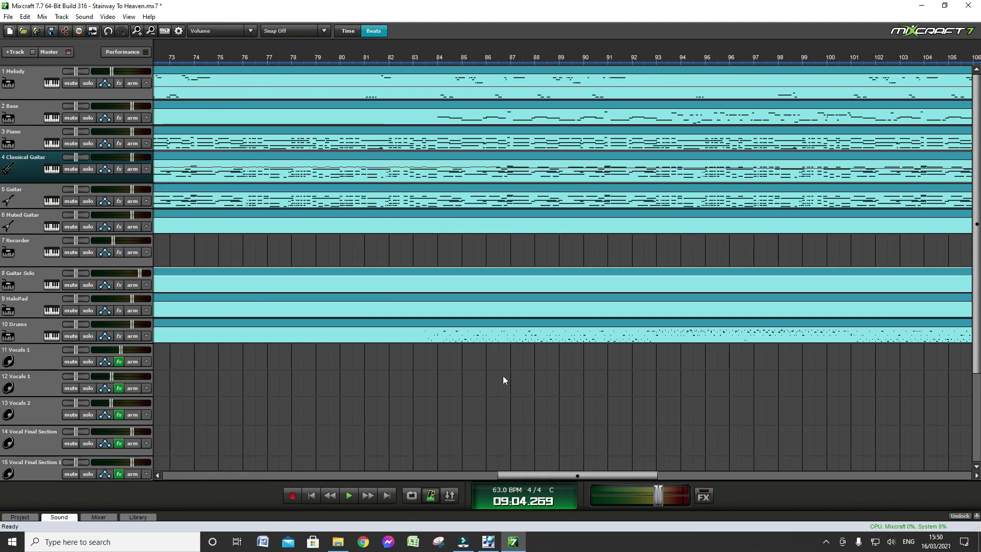
# - Play the song from about bar 84 and set the Drums track's instrument to Stadium Heavy Metal Kit - Processed from Percussion - Drum Kits
pyautogui.click(452, 55)
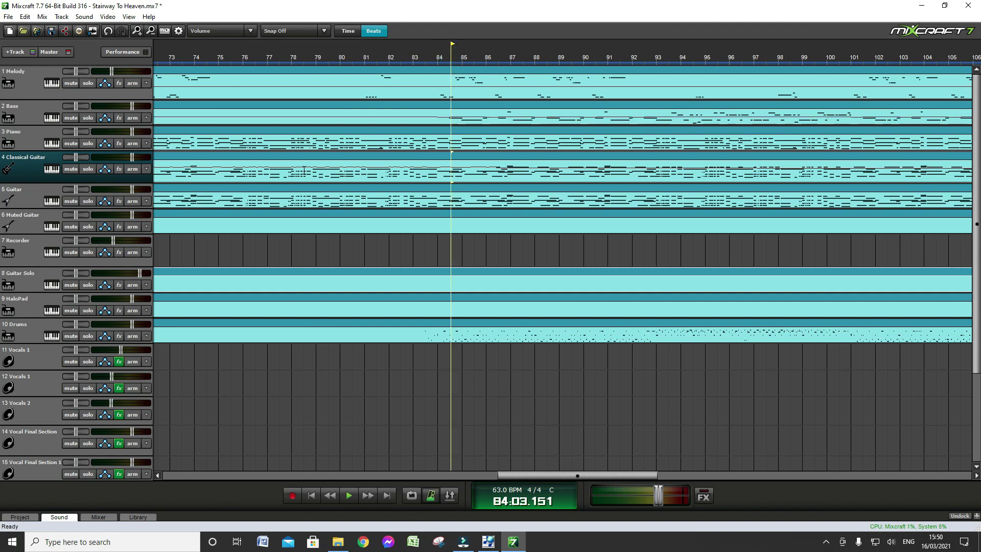
pyautogui.click(349, 495)
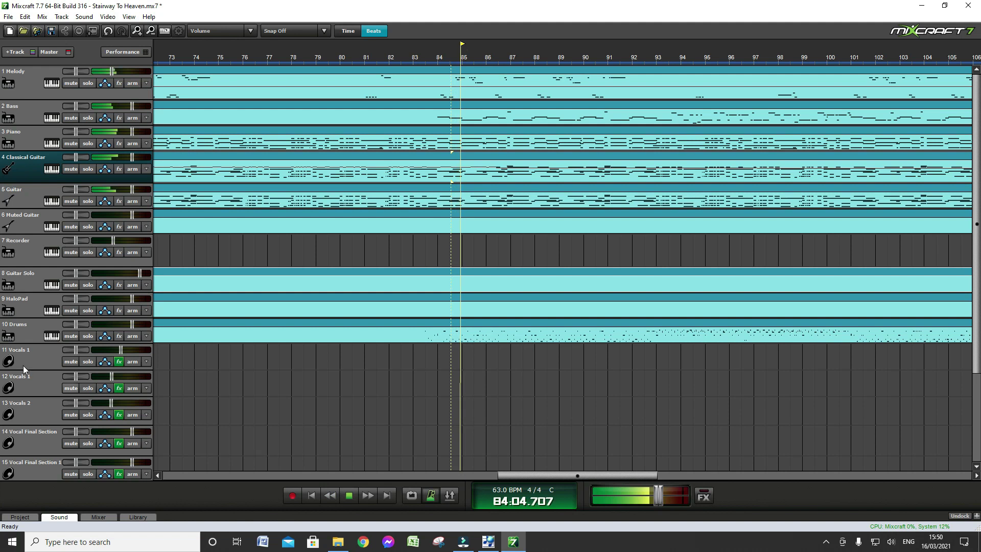
pyautogui.click(52, 336)
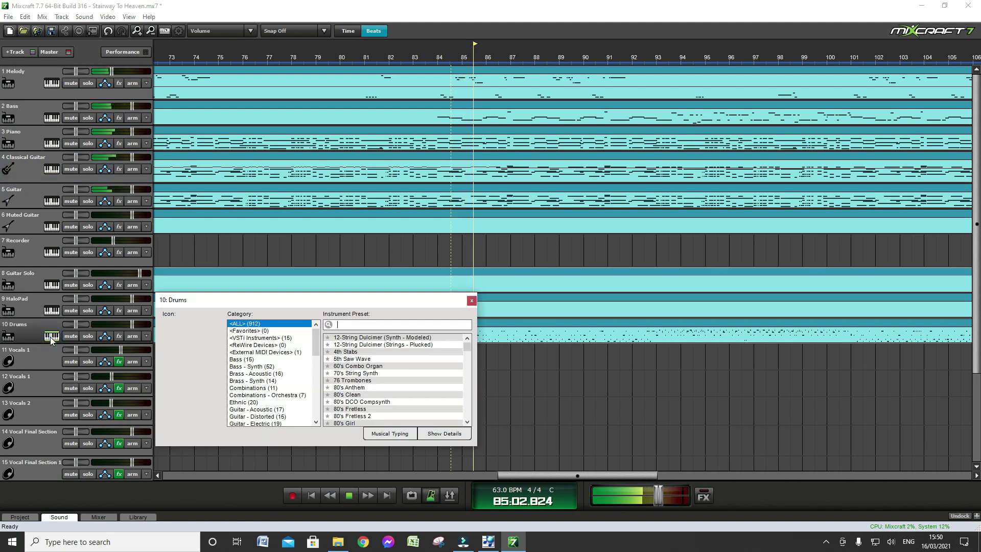
pyautogui.scroll(-2, 257, 397)
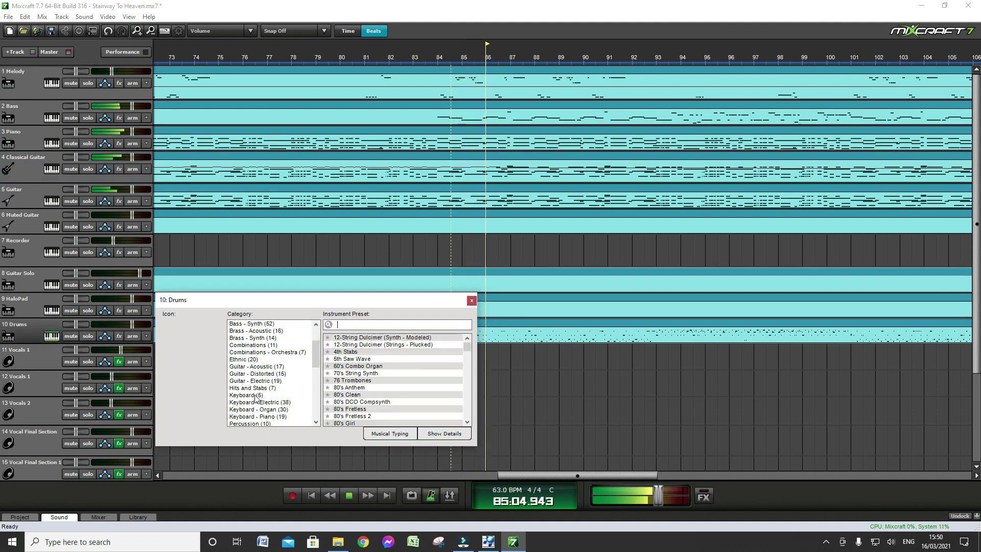
pyautogui.scroll(-2, 256, 398)
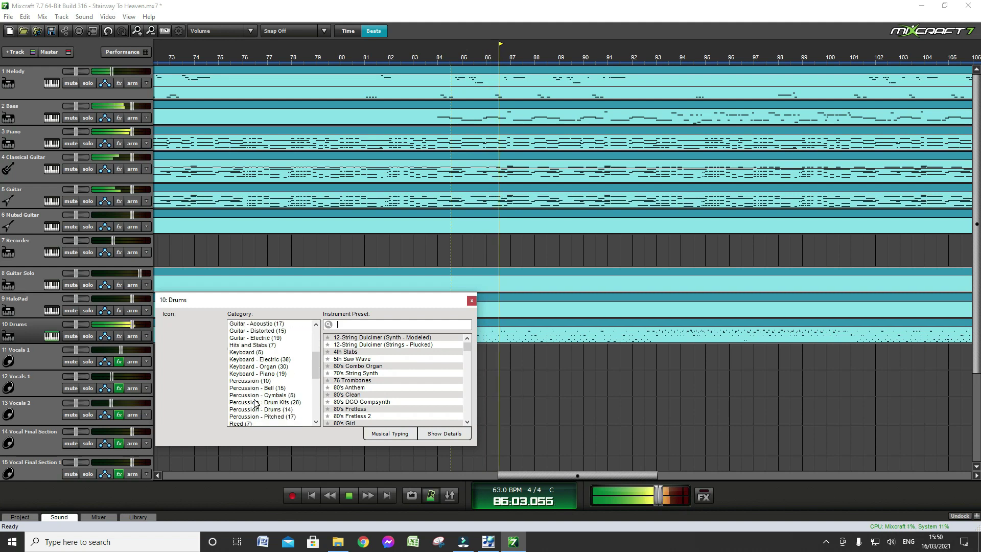
pyautogui.click(257, 402)
pyautogui.scroll(-5, 406, 379)
pyautogui.scroll(-1, 406, 380)
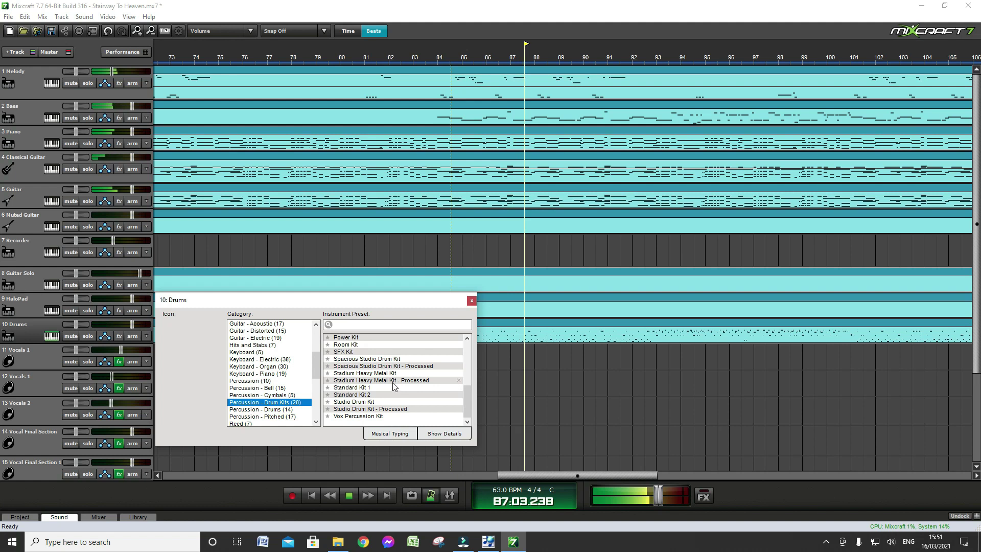
pyautogui.click(393, 380)
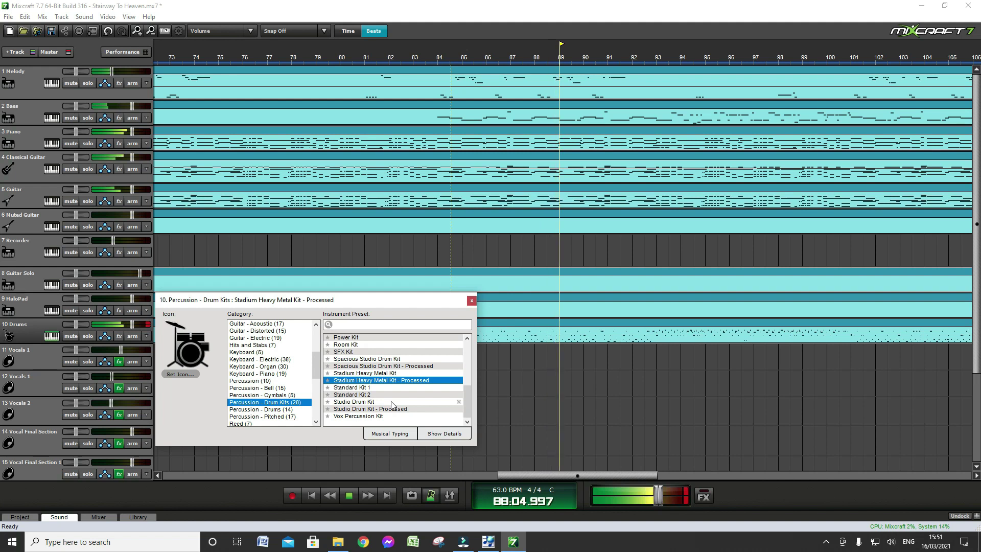
# - Audition the Power Kit on the Drums track, switch it to the Brush Kit, and stop playback
pyautogui.click(356, 338)
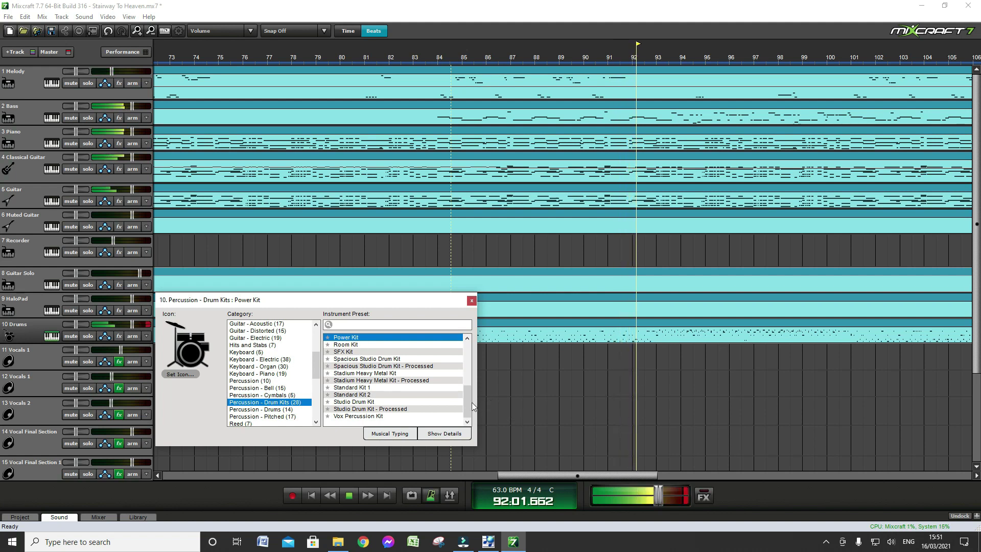
pyautogui.scroll(5, 455, 357)
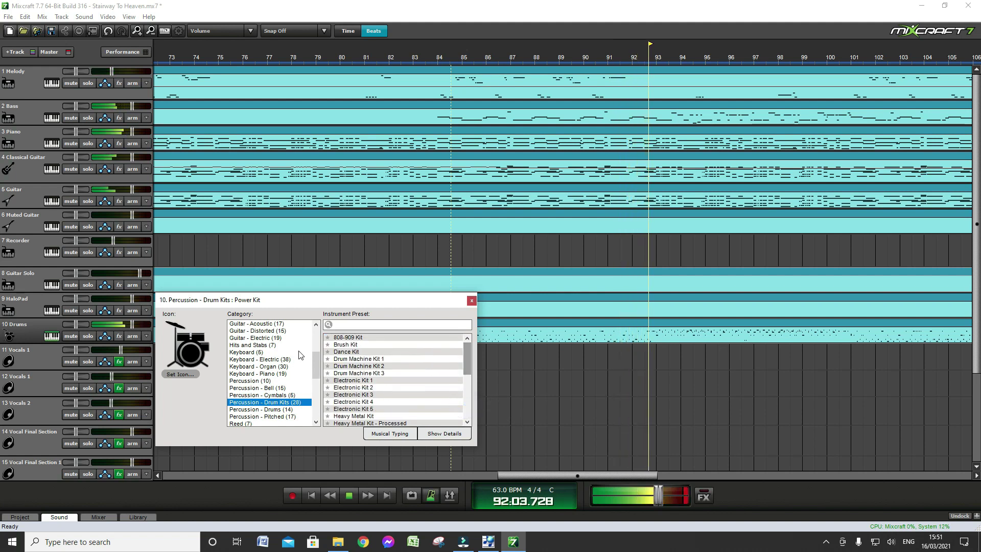
pyautogui.click(330, 344)
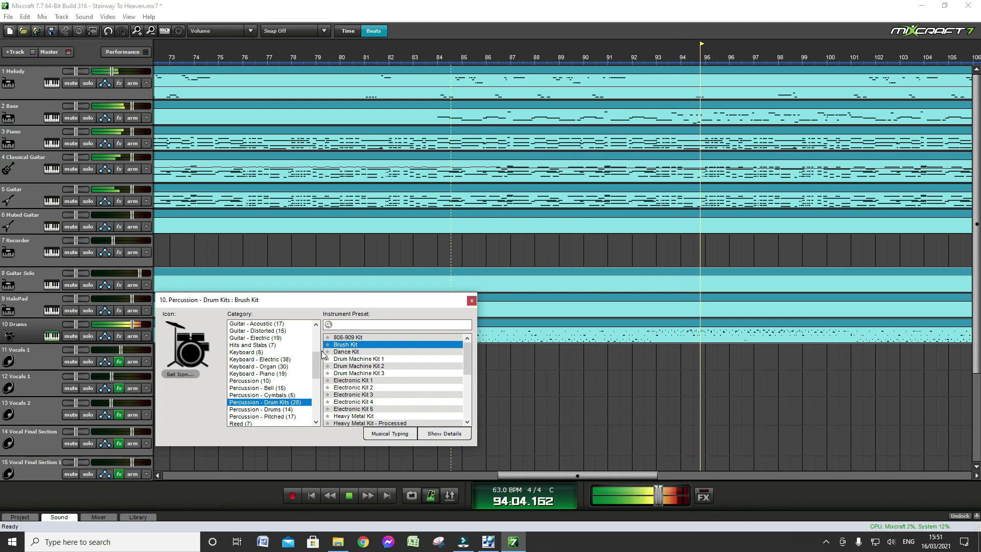
pyautogui.click(471, 301)
pyautogui.click(349, 495)
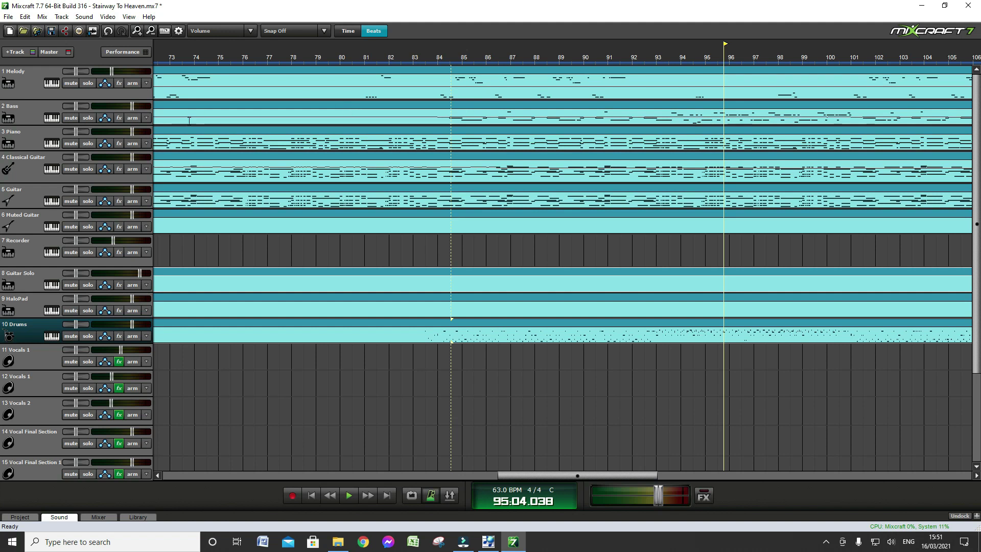
# - Browse the individual effects available for the Drums track without adding one, and close its effect list
pyautogui.click(118, 336)
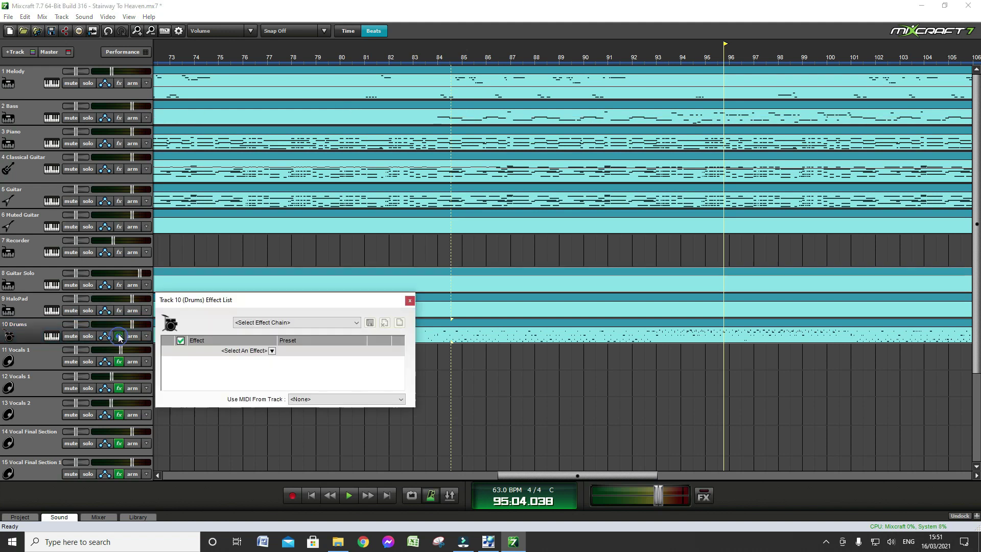
pyautogui.click(271, 350)
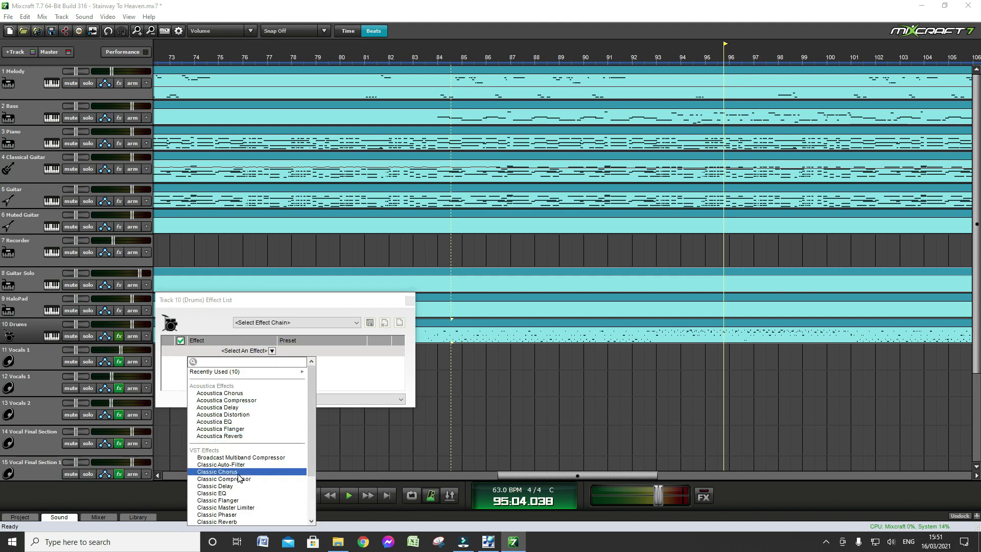
pyautogui.scroll(-3, 238, 476)
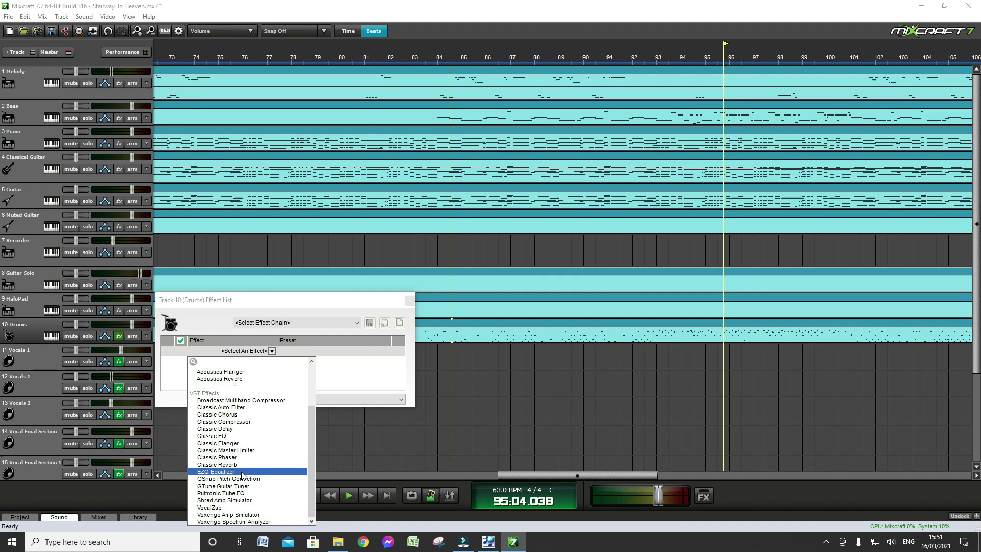
pyautogui.scroll(3, 242, 475)
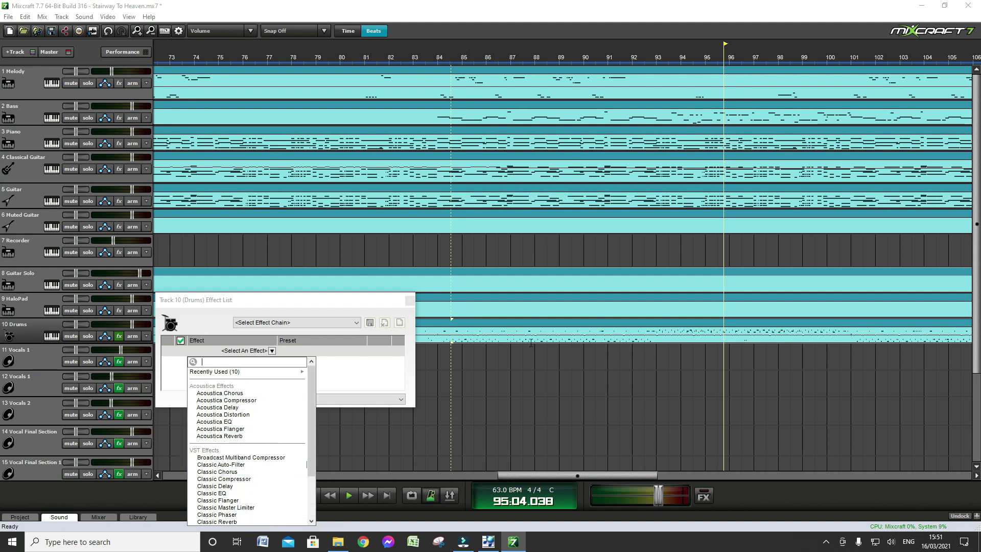
pyautogui.click(547, 245)
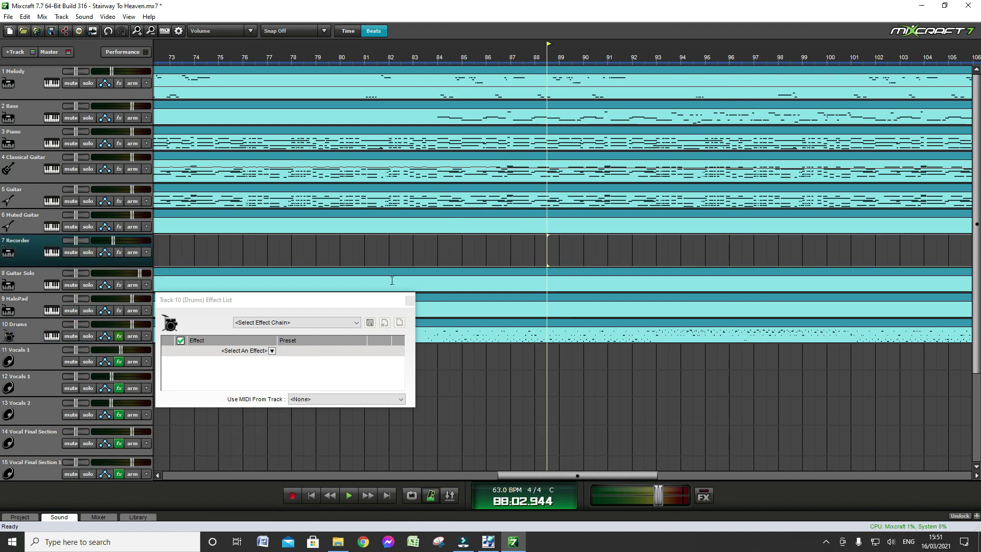
pyautogui.click(410, 301)
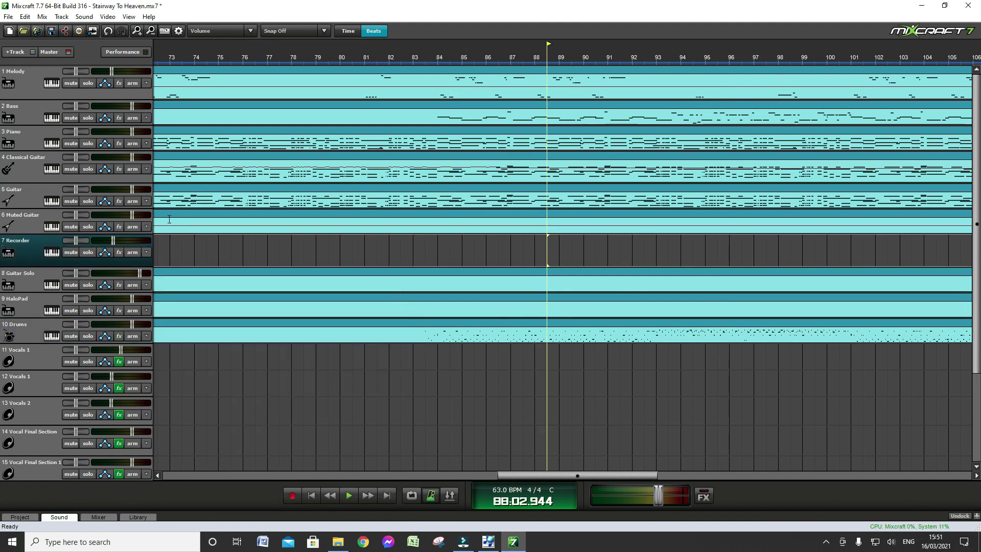
# - Look at the available mix-down file formats and return the playhead to the song's start
pyautogui.scroll(2, 352, 169)
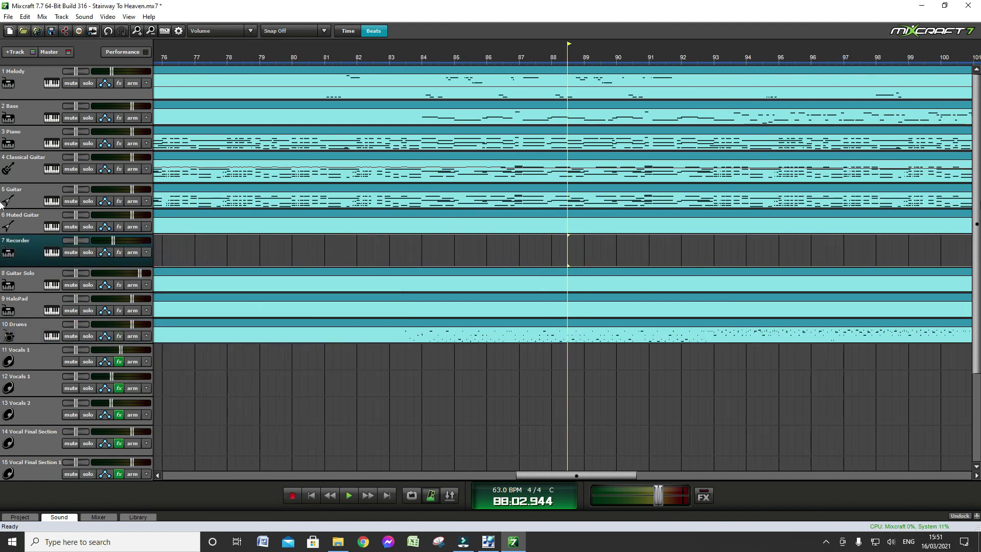
pyautogui.click(8, 16)
pyautogui.moveTo(26, 95)
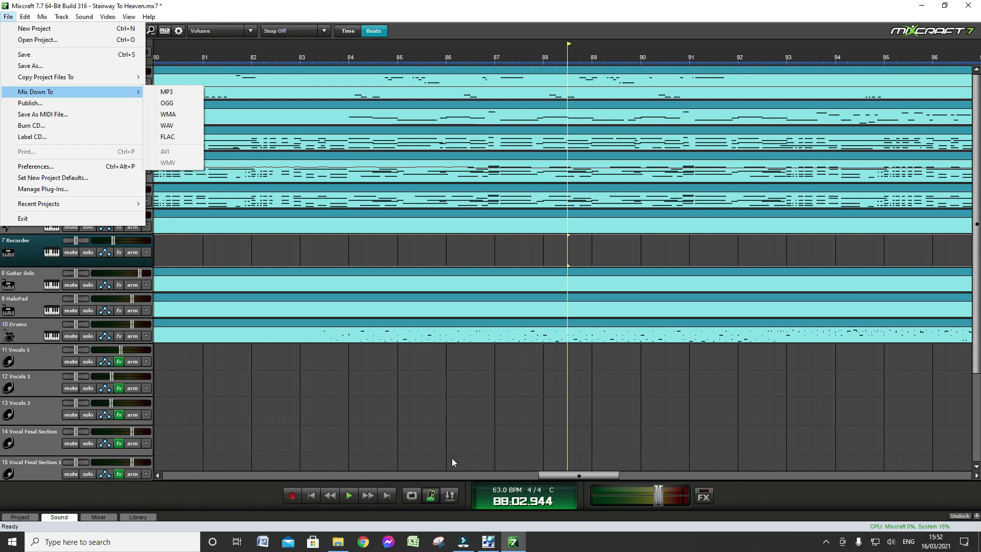
pyautogui.click(308, 497)
pyautogui.click(308, 498)
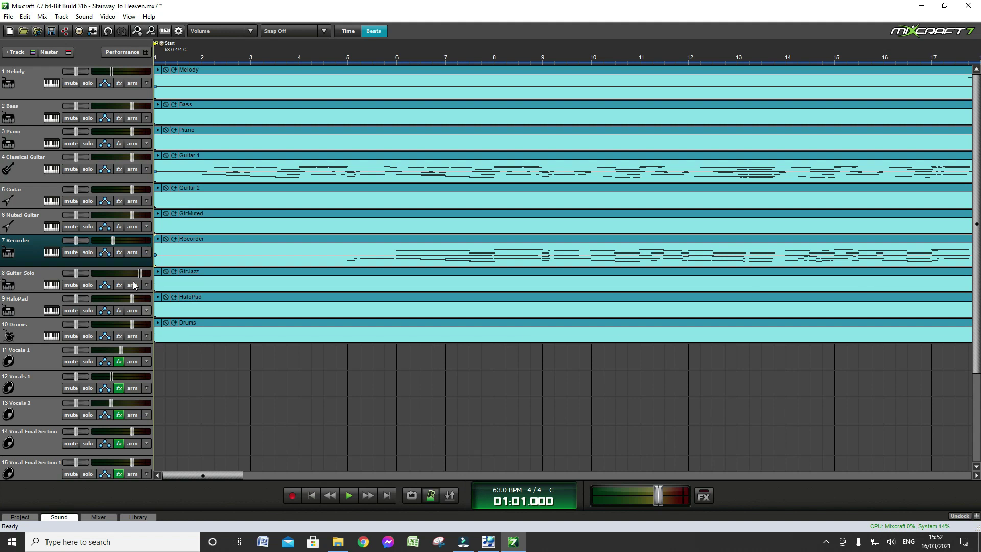
# - Insert a new audio track above the Bass track and arm it for recording
pyautogui.rightClick(15, 116)
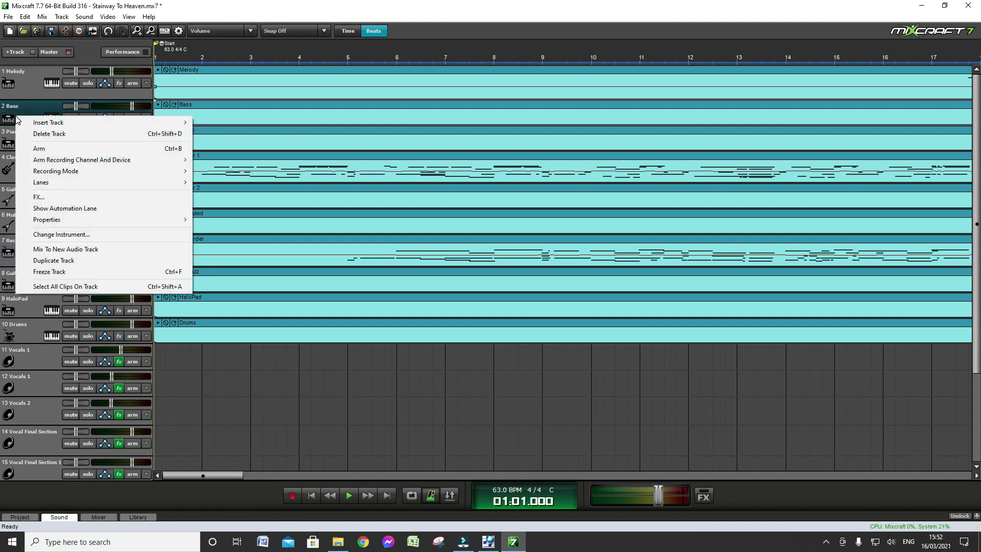
pyautogui.moveTo(136, 125)
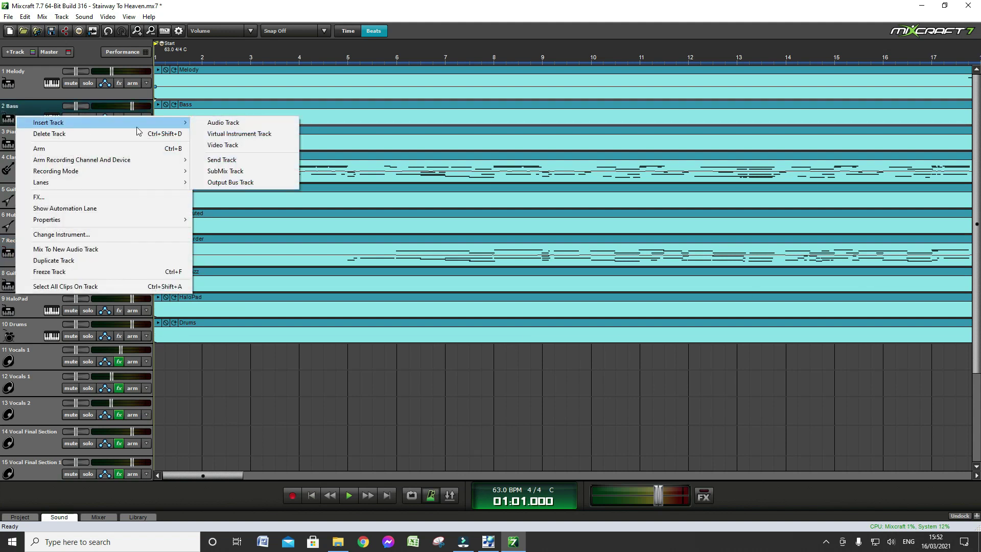
pyautogui.click(253, 119)
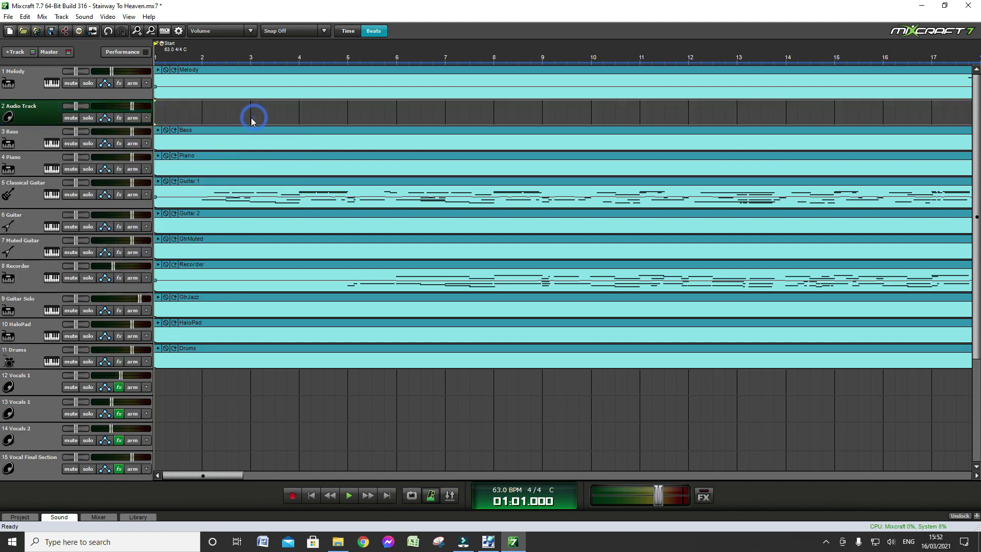
pyautogui.click(132, 118)
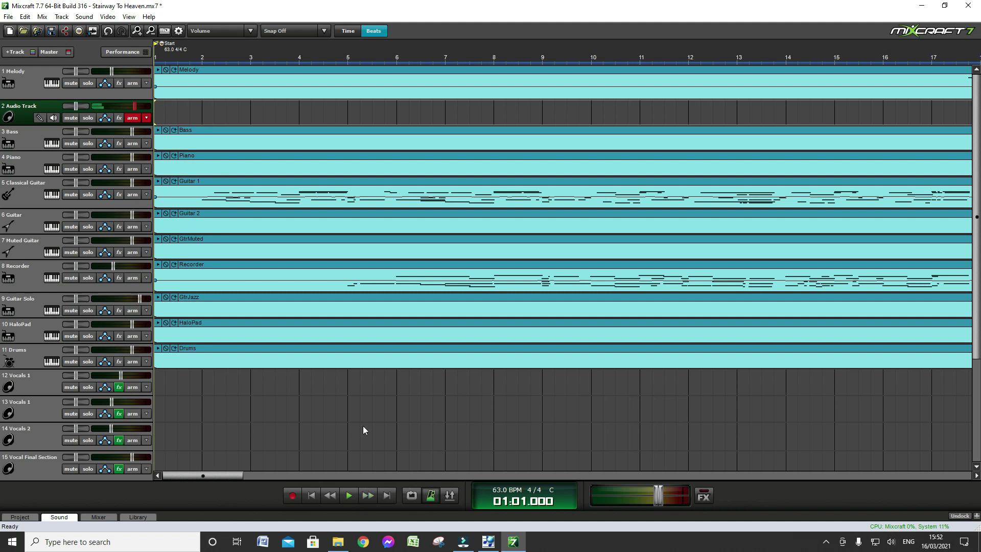
# - With the playhead placed just before bar 16, mute the Melody track and disarm the new audio track
pyautogui.click(881, 45)
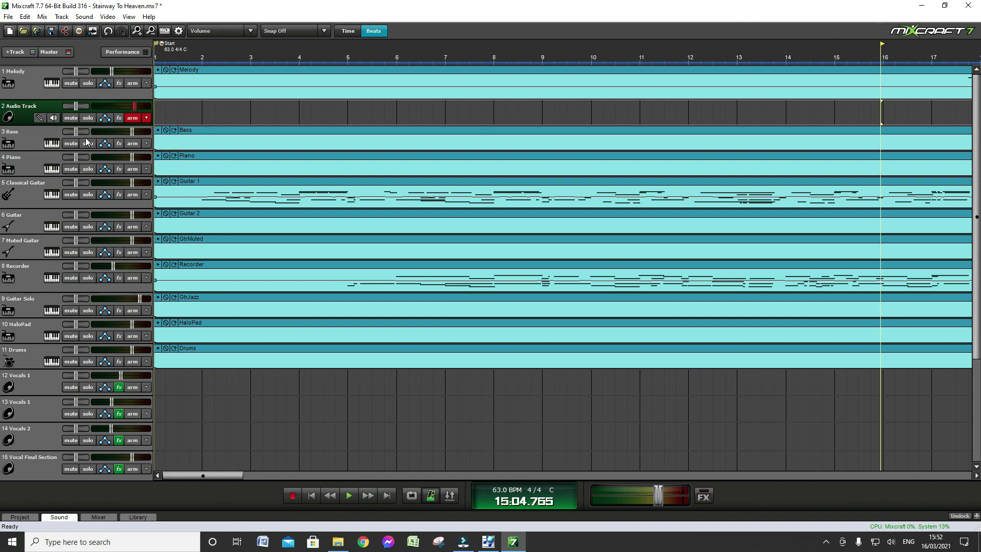
pyautogui.click(71, 83)
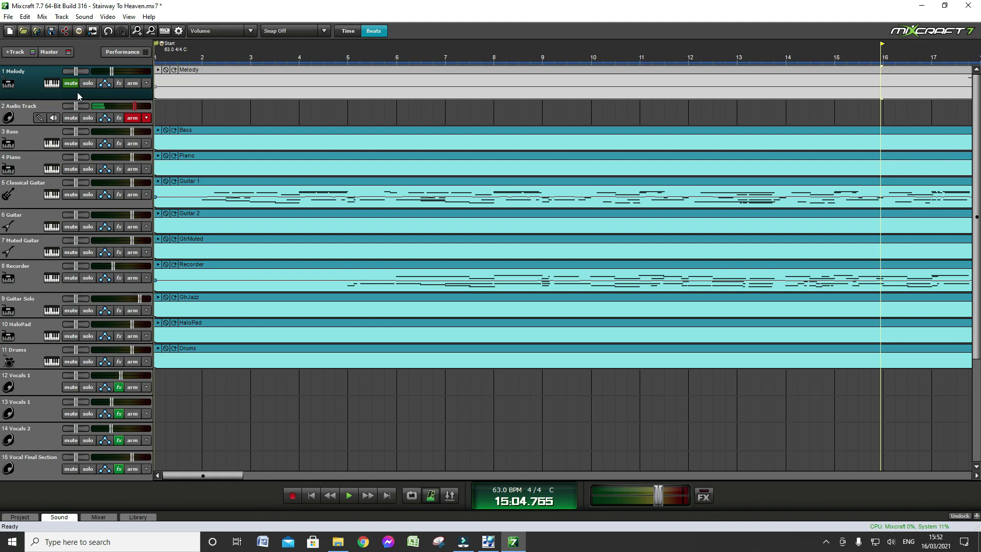
pyautogui.click(133, 118)
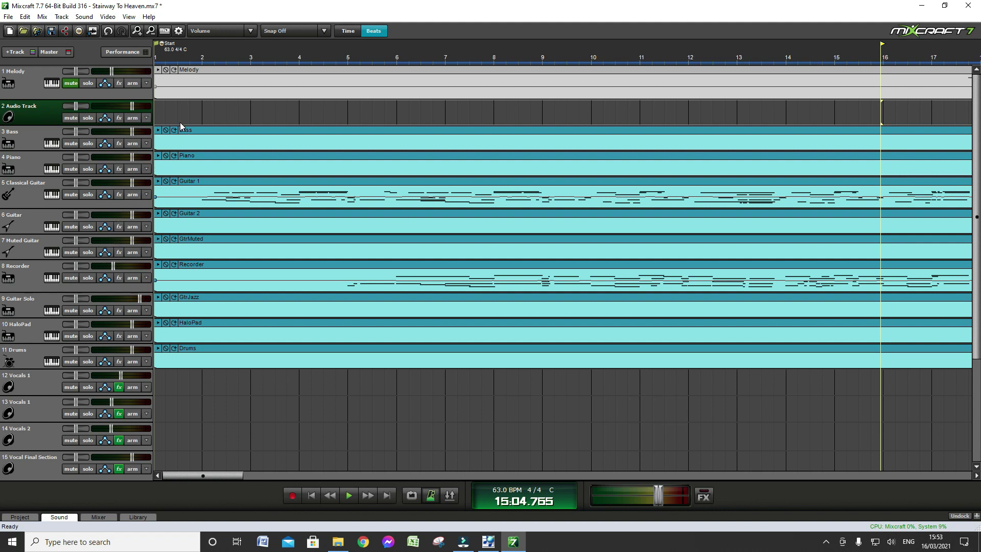
pyautogui.moveTo(175, 137)
pyautogui.moveTo(210, 195)
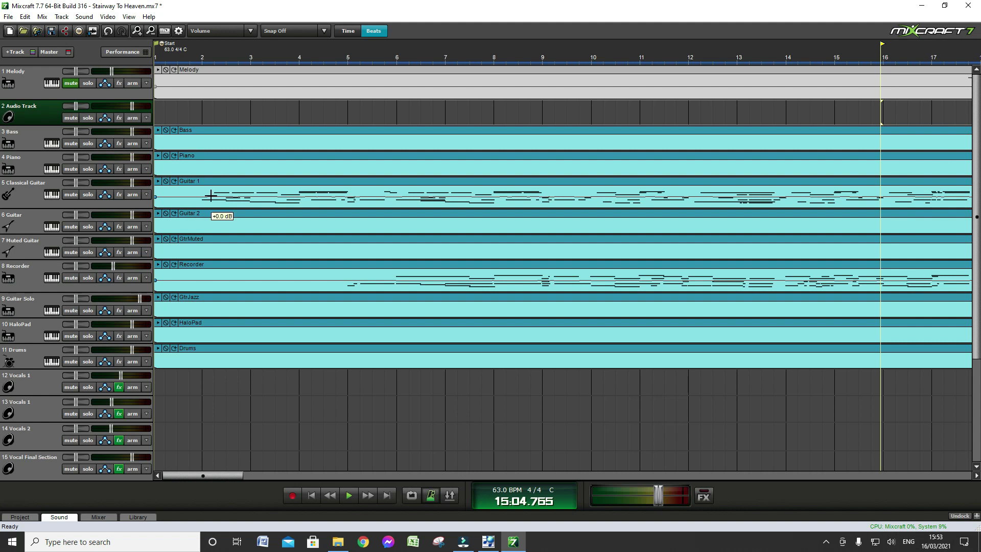